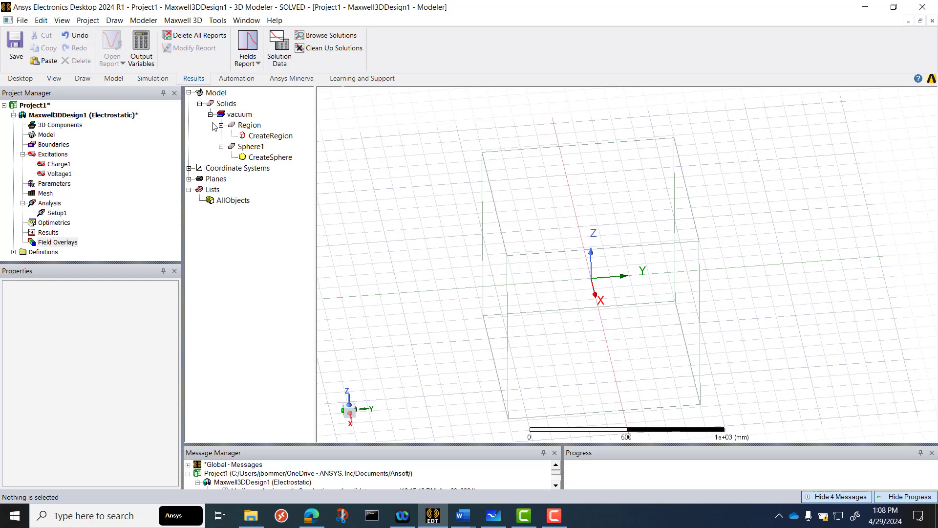
Expand the coordinate systems and planes in the model tree and inspect the global XY, XZ and YZ planes in the model
{"action": "left_click", "coordinate": [189, 168]}
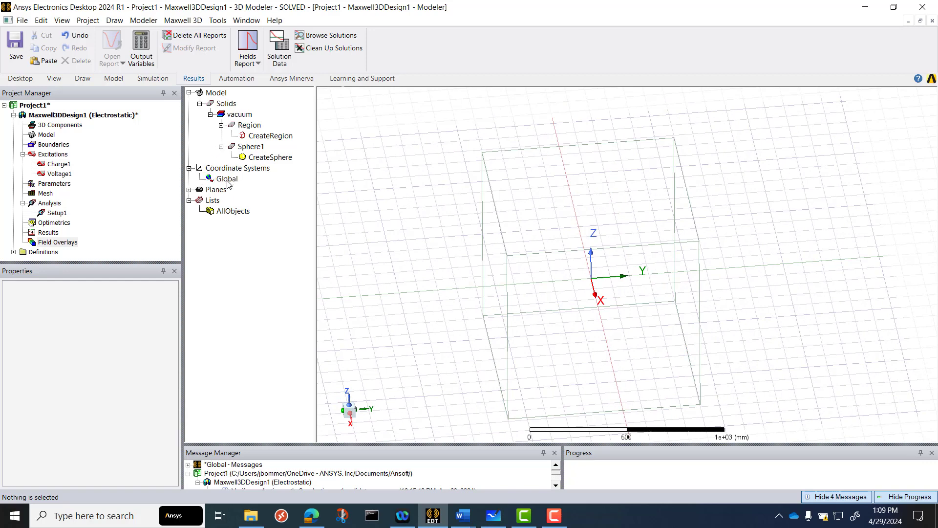
{"action": "left_click", "coordinate": [189, 190]}
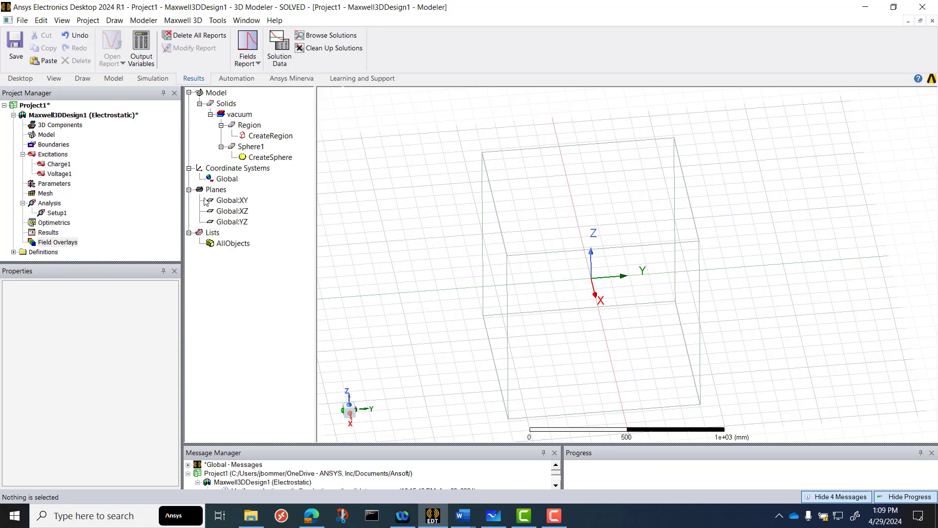
{"action": "left_click", "coordinate": [229, 203]}
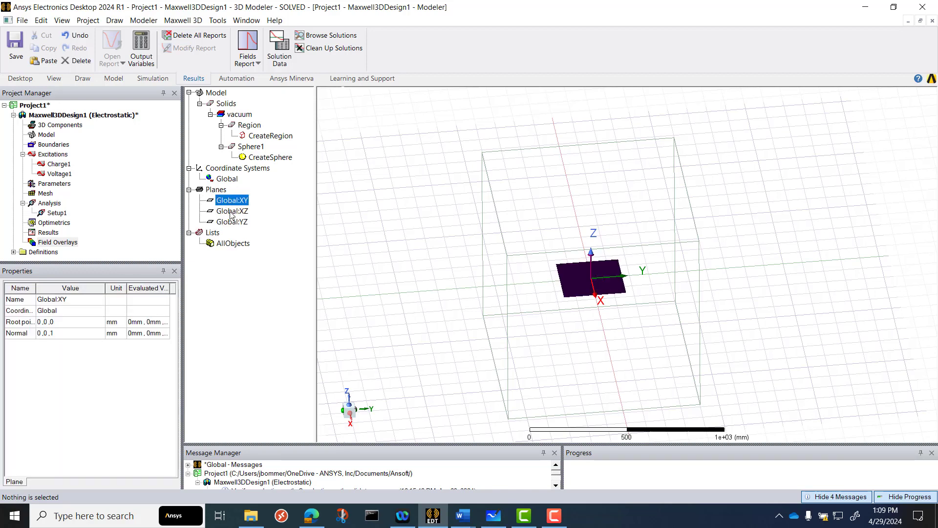
{"action": "left_click", "coordinate": [232, 214]}
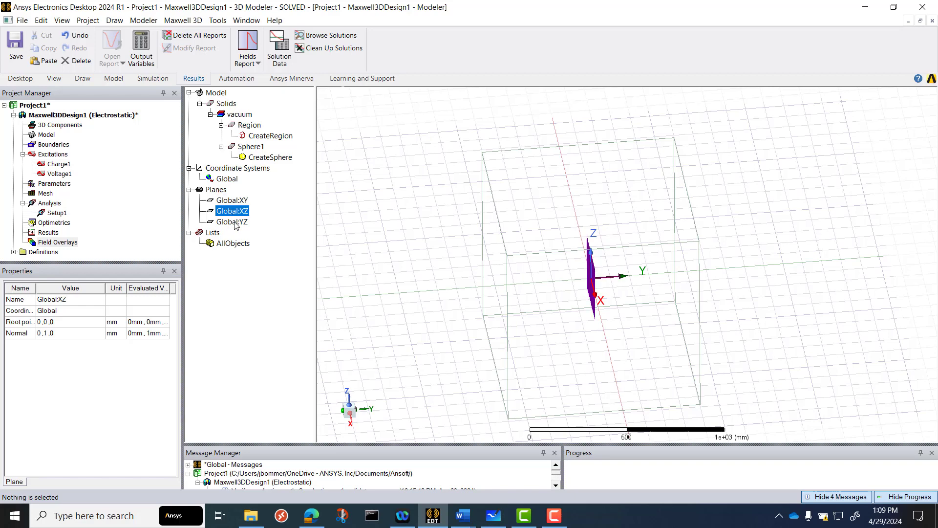
{"action": "left_click", "coordinate": [236, 224]}
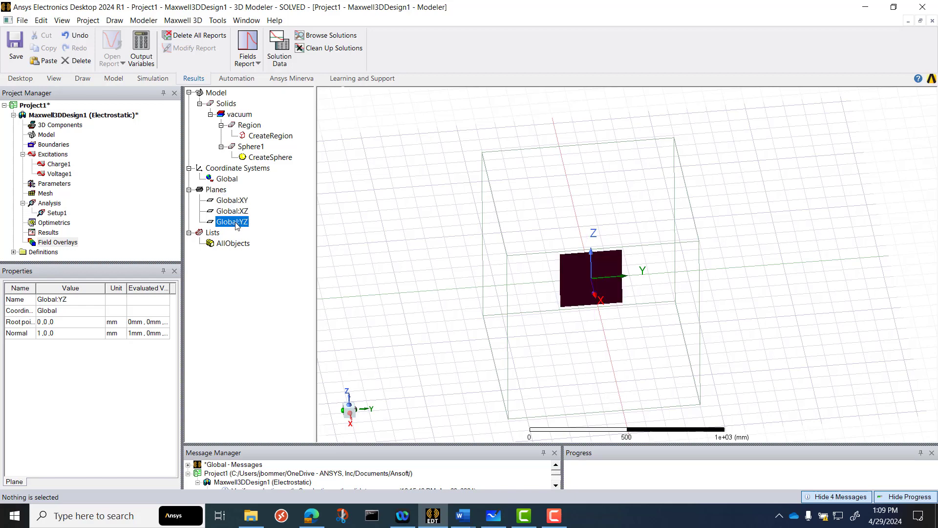
{"action": "left_click_drag", "start_coordinate": [405, 276], "coordinate": [414, 261], "text": "alt"}
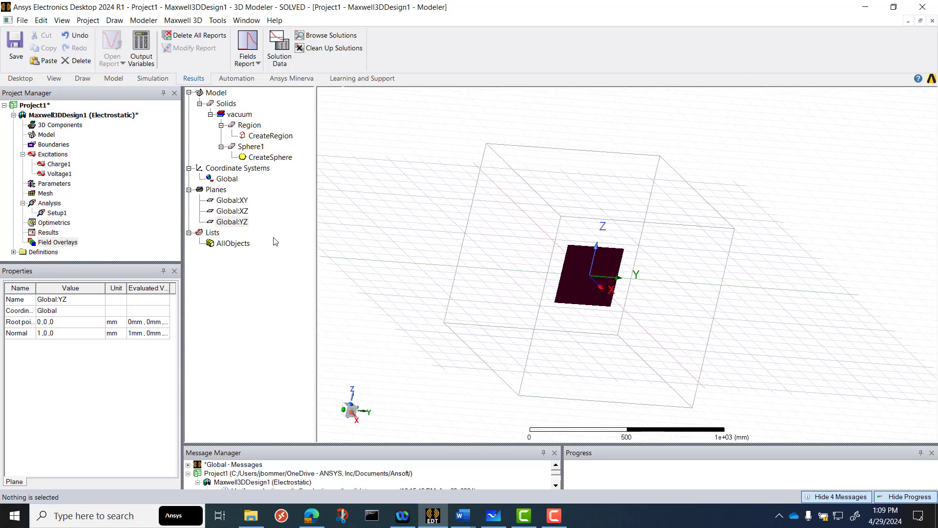
Create an E_Vector field plot on the Global:XY plane from the Setup1 LastAdaptive solution
{"action": "left_click", "coordinate": [239, 201]}
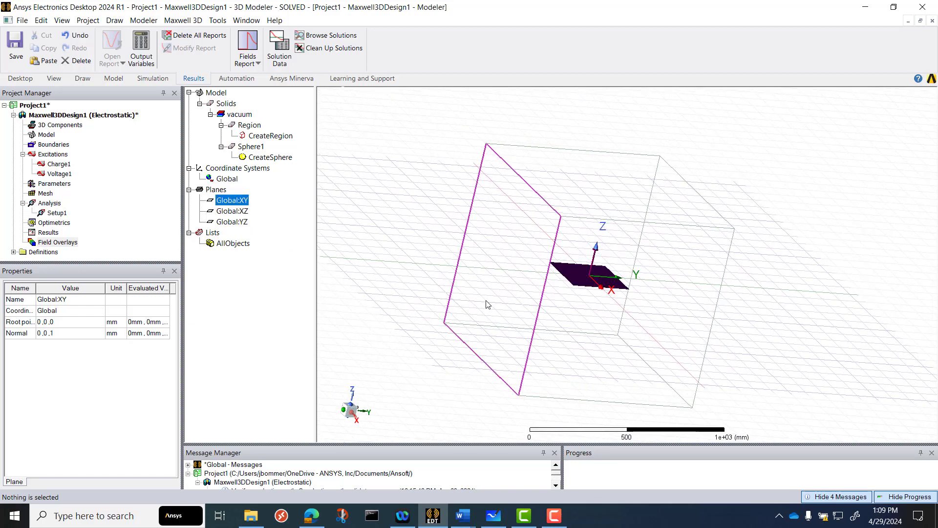
{"action": "left_click_drag", "start_coordinate": [485, 299], "coordinate": [465, 314], "text": "alt"}
{"action": "left_click", "coordinate": [242, 204]}
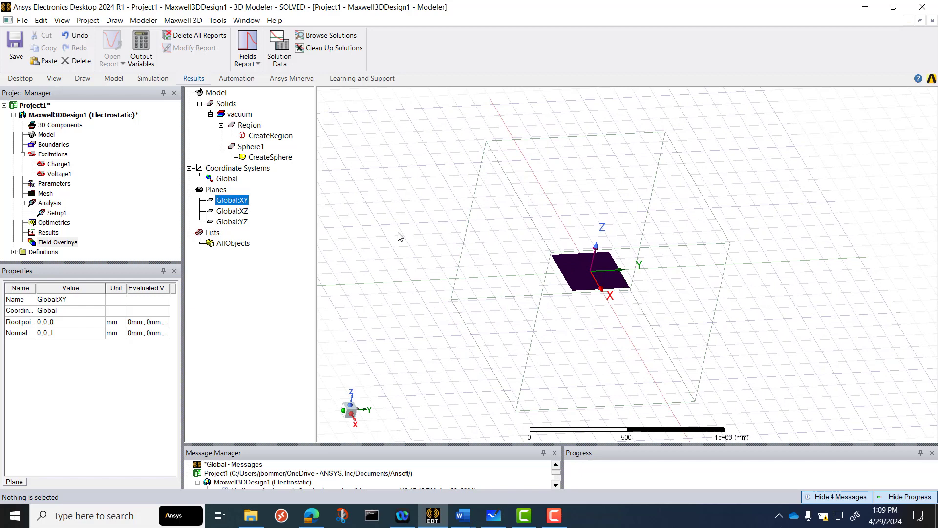
{"action": "right_click", "coordinate": [62, 245]}
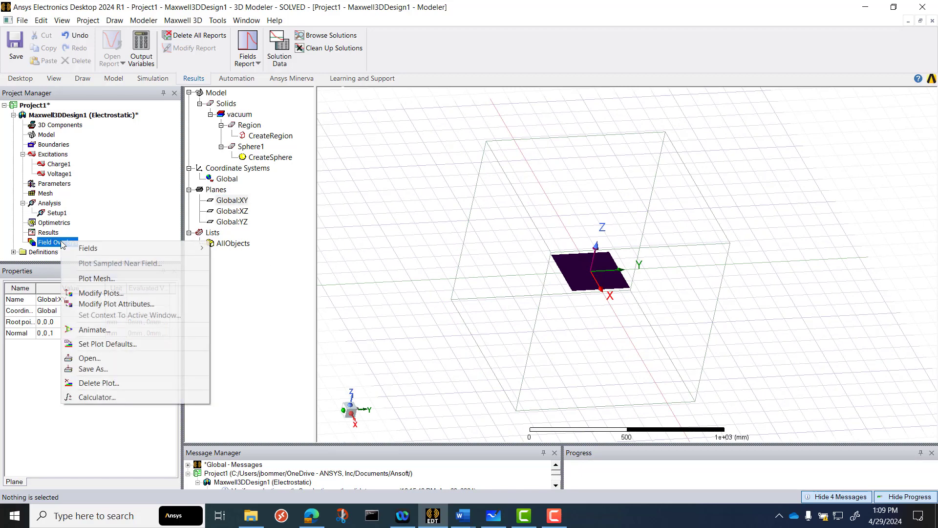
{"action": "mouse_move", "coordinate": [105, 249]}
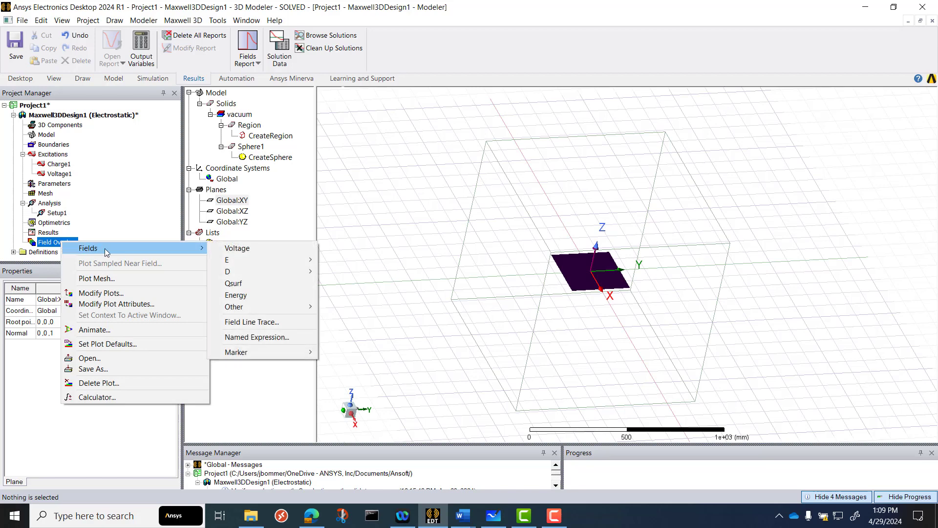
{"action": "mouse_move", "coordinate": [251, 264]}
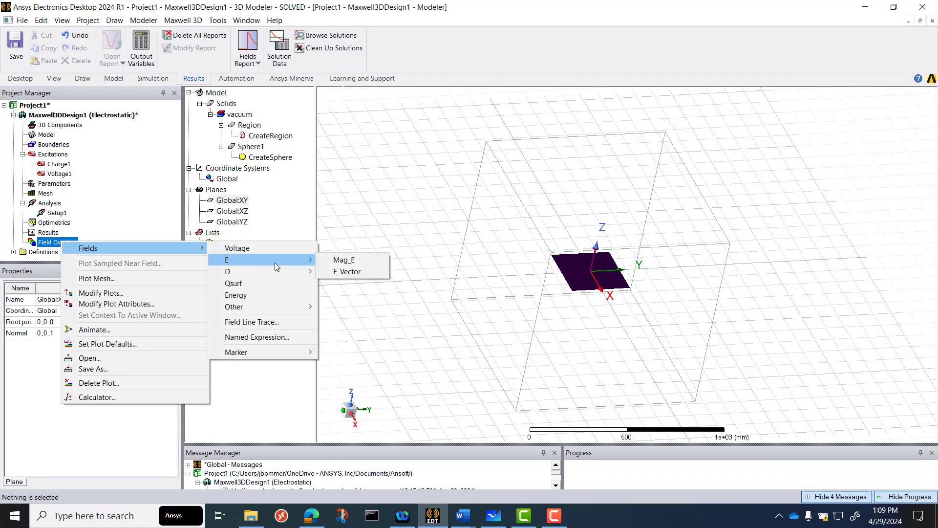
{"action": "left_click", "coordinate": [368, 274]}
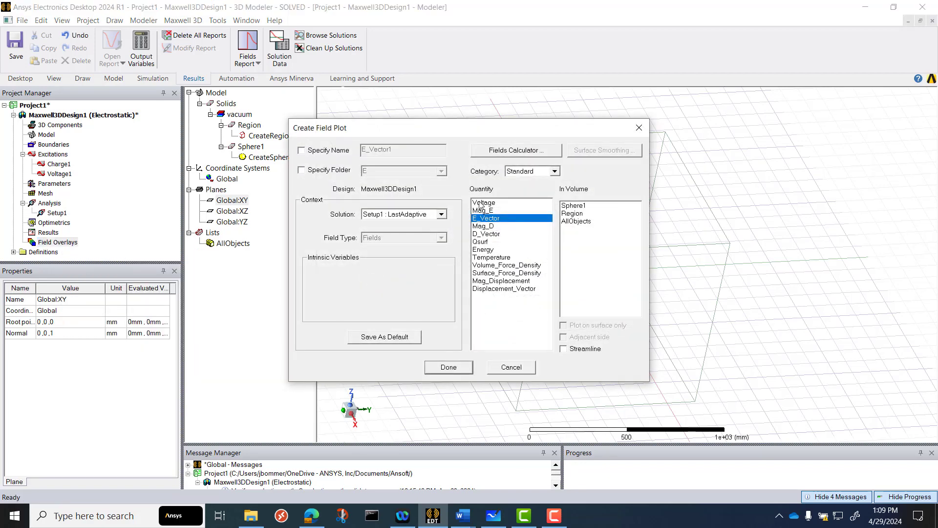
{"action": "left_click", "coordinate": [460, 368]}
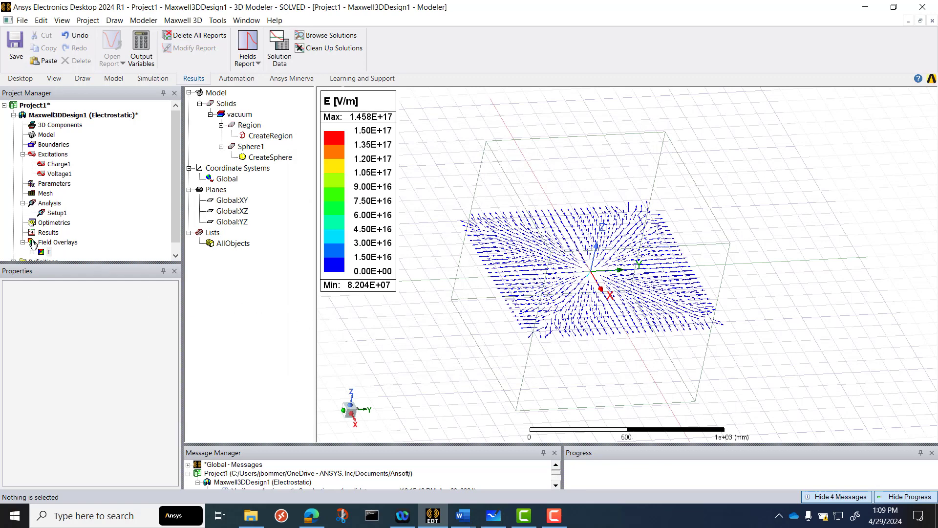
Expand the E field overlay folder to list its vector plot and enlarge the project tree area
{"action": "scroll", "coordinate": [59, 248], "scroll_direction": "down", "scroll_amount": 1}
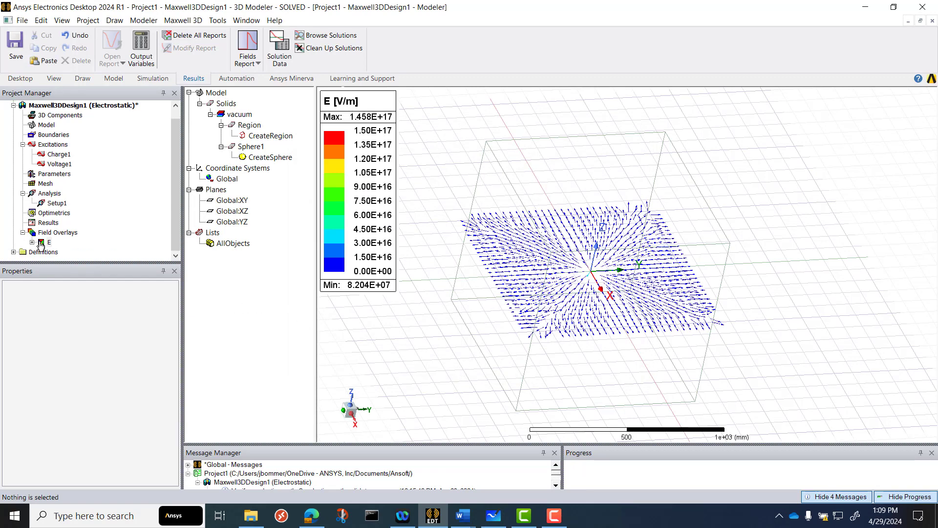
{"action": "double_click", "coordinate": [42, 241]}
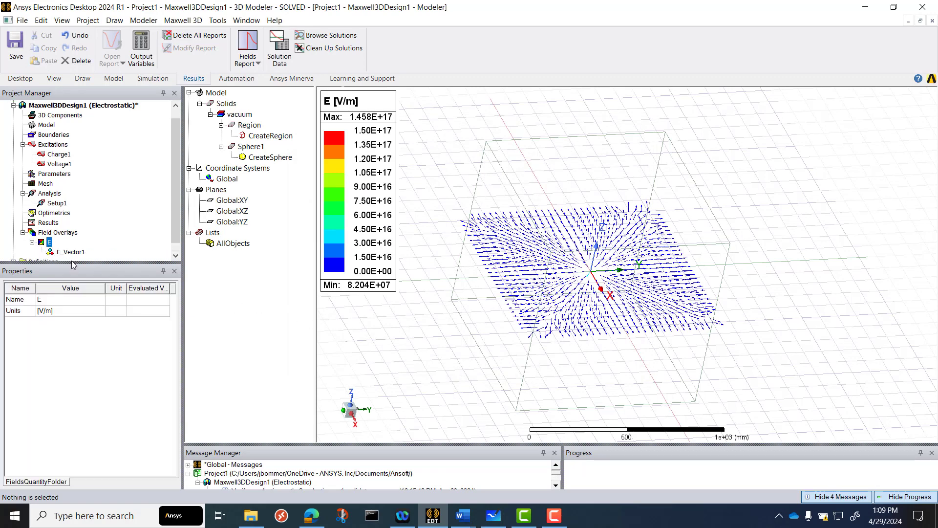
{"action": "left_click_drag", "start_coordinate": [72, 267], "coordinate": [71, 281]}
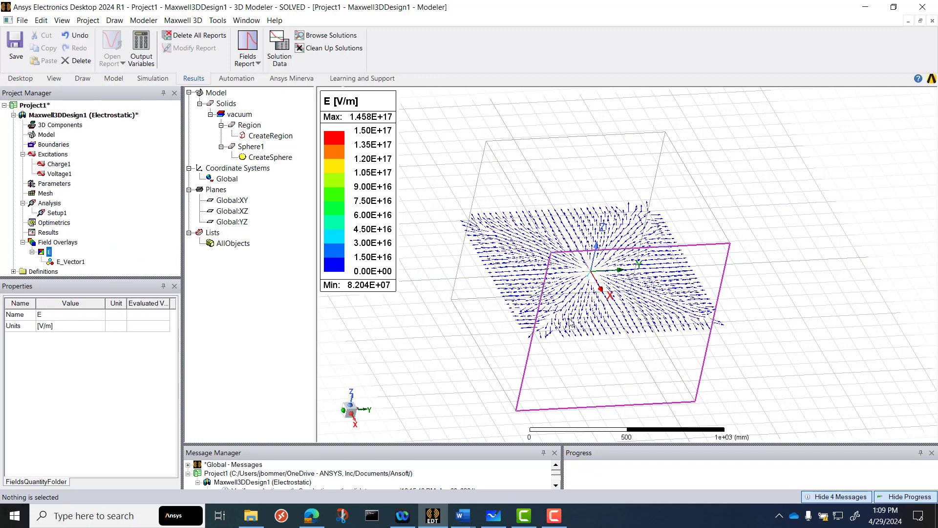
Examine the E-field vectors on the XY plane from directly above, both around the origin and out towards the region boundary
{"action": "middle_click_drag", "start_coordinate": [633, 331], "coordinate": [628, 393]}
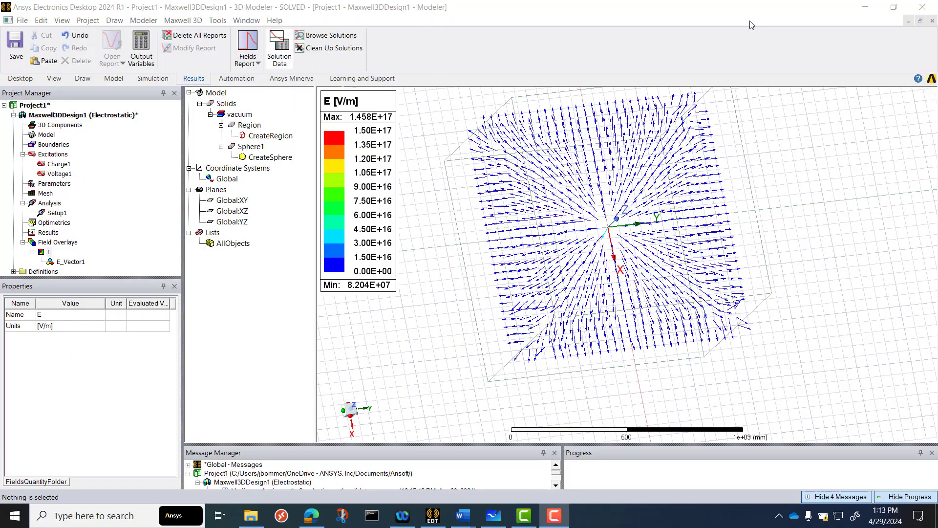
{"action": "middle_click_drag", "start_coordinate": [444, 330], "coordinate": [408, 357]}
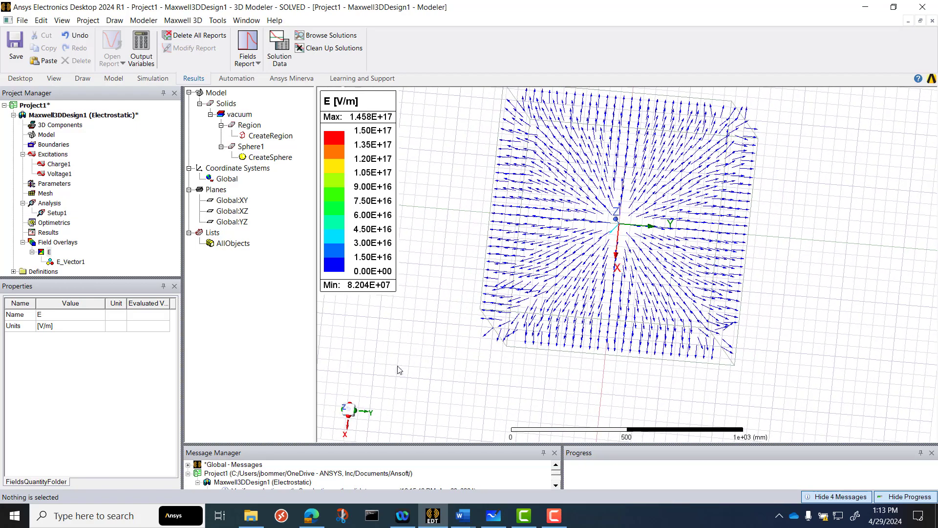
{"action": "left_click", "coordinate": [346, 408]}
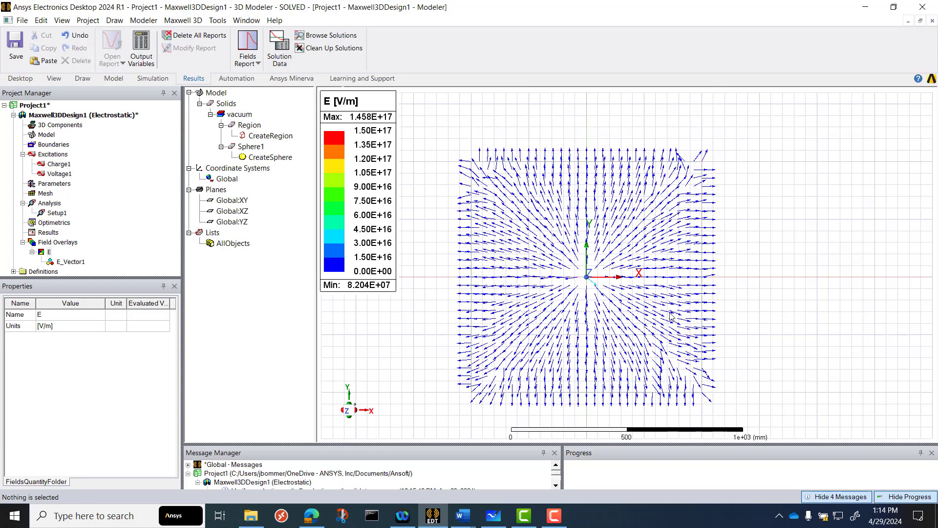
{"action": "scroll", "coordinate": [454, 407], "scroll_direction": "up", "scroll_amount": 2}
{"action": "scroll", "coordinate": [460, 398], "scroll_direction": "up", "scroll_amount": 3}
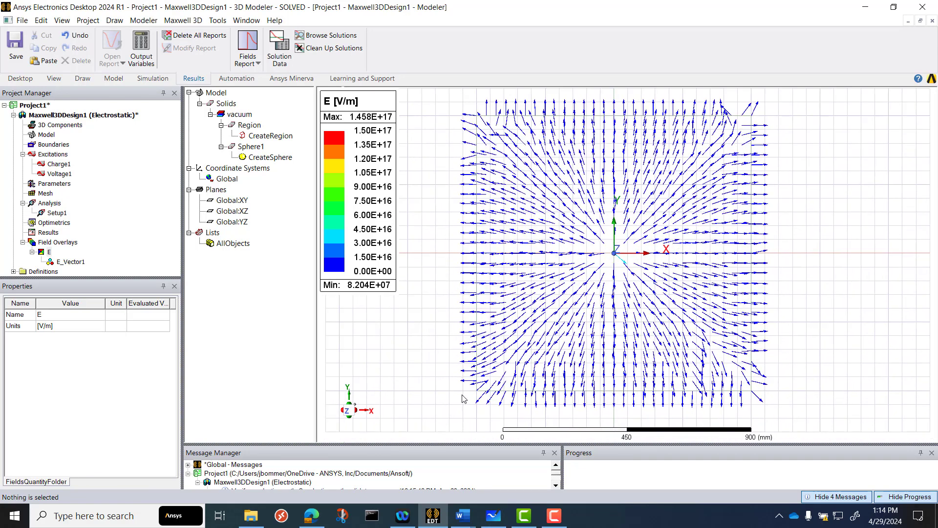
{"action": "scroll", "coordinate": [581, 260], "scroll_direction": "down", "scroll_amount": 1}
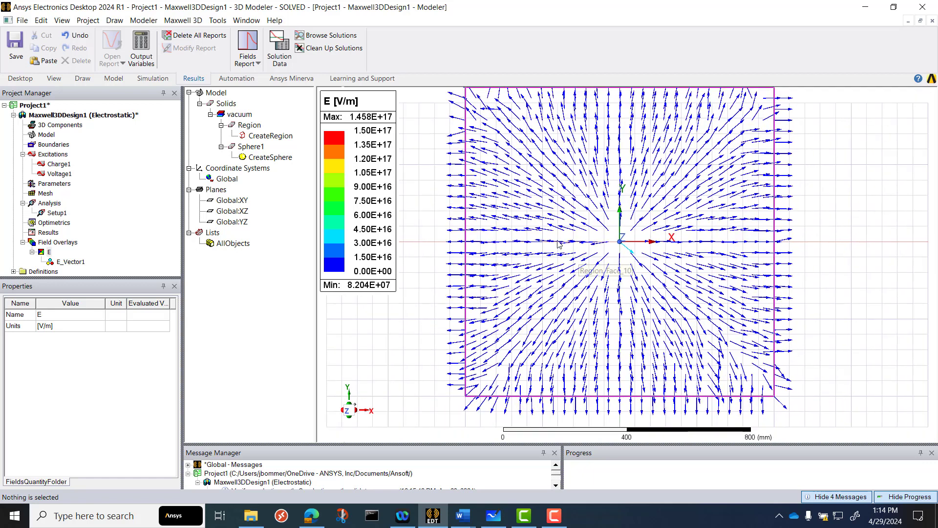
{"action": "scroll", "coordinate": [454, 322], "scroll_direction": "down", "scroll_amount": 1}
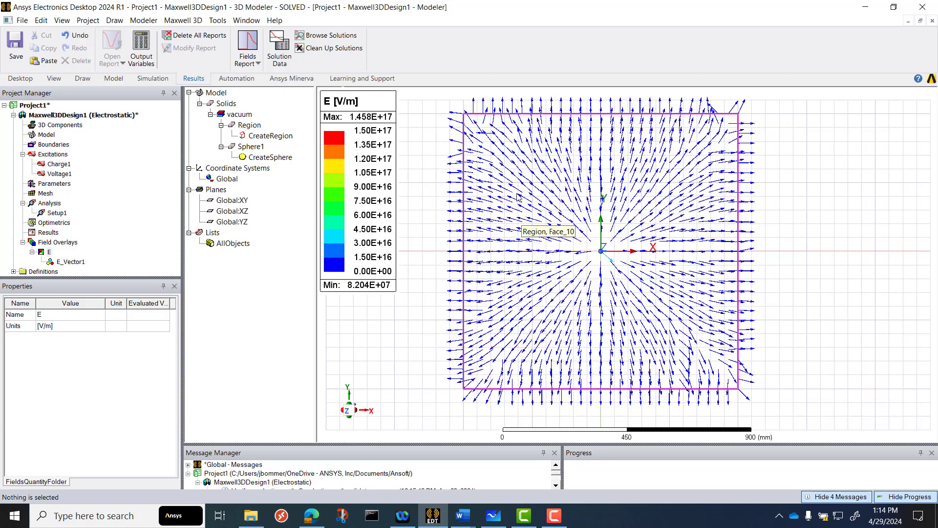
{"action": "scroll", "coordinate": [516, 196], "scroll_direction": "up", "scroll_amount": 3}
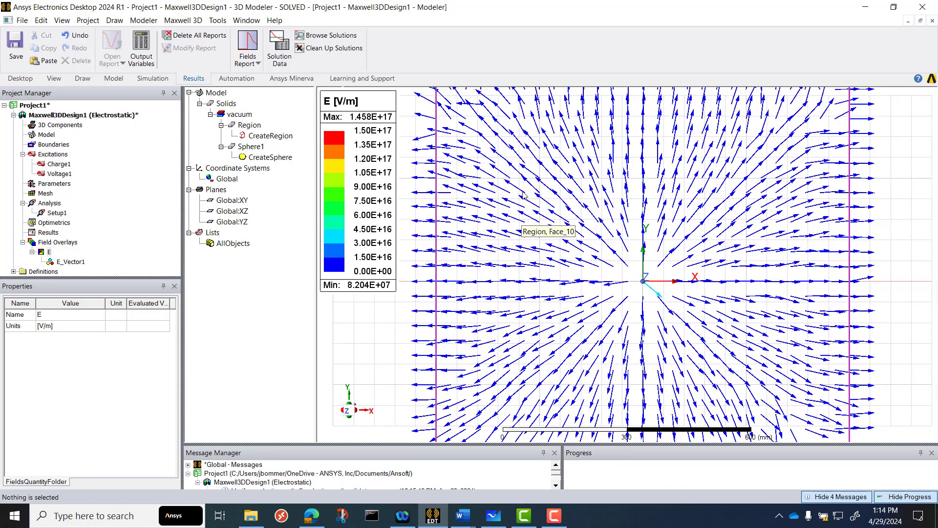
{"action": "scroll", "coordinate": [517, 187], "scroll_direction": "down", "scroll_amount": 1}
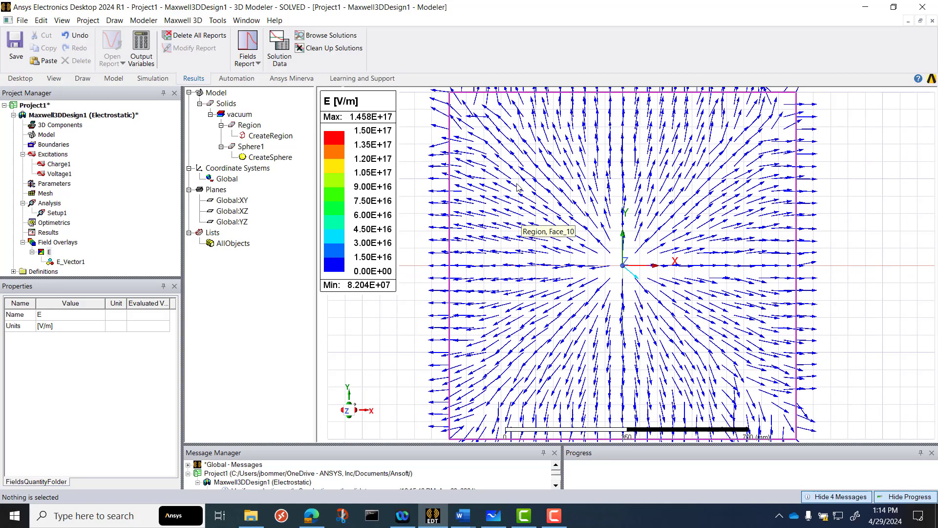
{"action": "scroll", "coordinate": [517, 188], "scroll_direction": "up", "scroll_amount": 4}
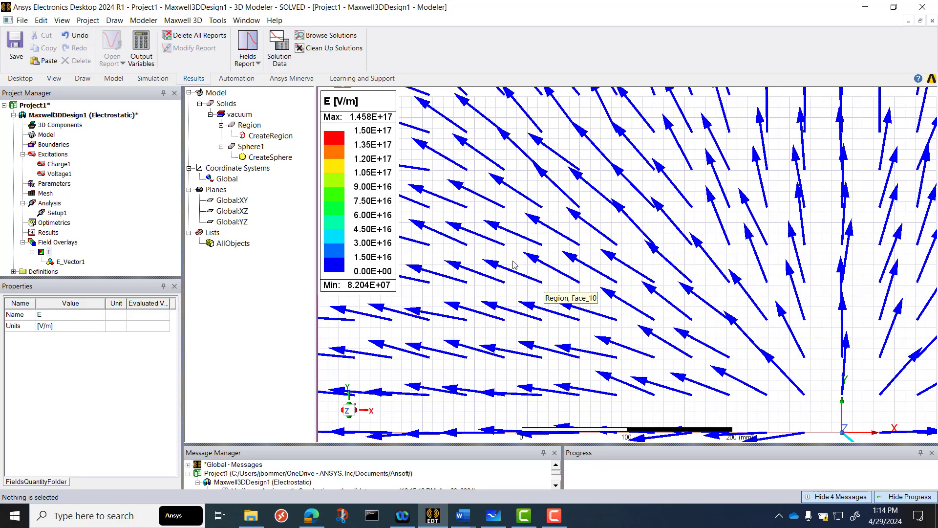
{"action": "scroll", "coordinate": [513, 264], "scroll_direction": "down", "scroll_amount": 4}
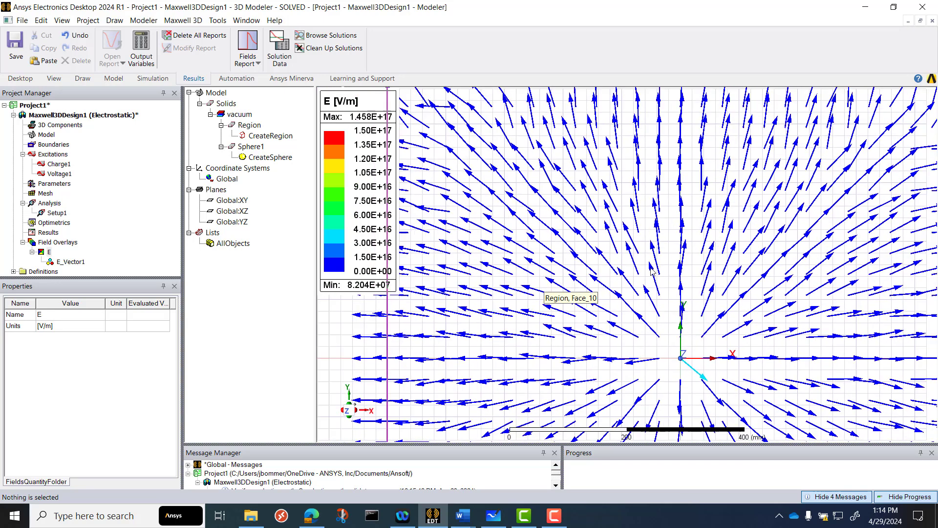
{"action": "scroll", "coordinate": [650, 268], "scroll_direction": "up", "scroll_amount": 1}
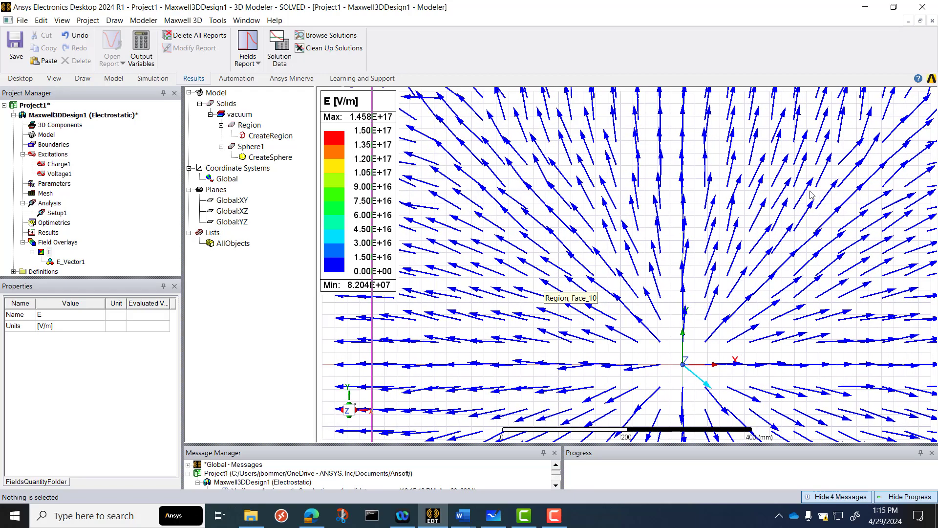
{"action": "scroll", "coordinate": [812, 192], "scroll_direction": "up", "scroll_amount": 3}
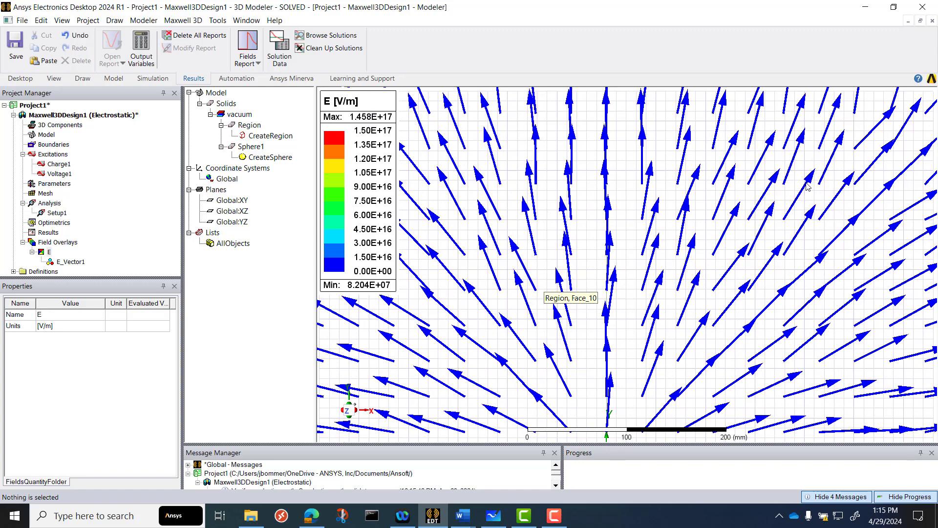
{"action": "scroll", "coordinate": [745, 216], "scroll_direction": "down", "scroll_amount": 3}
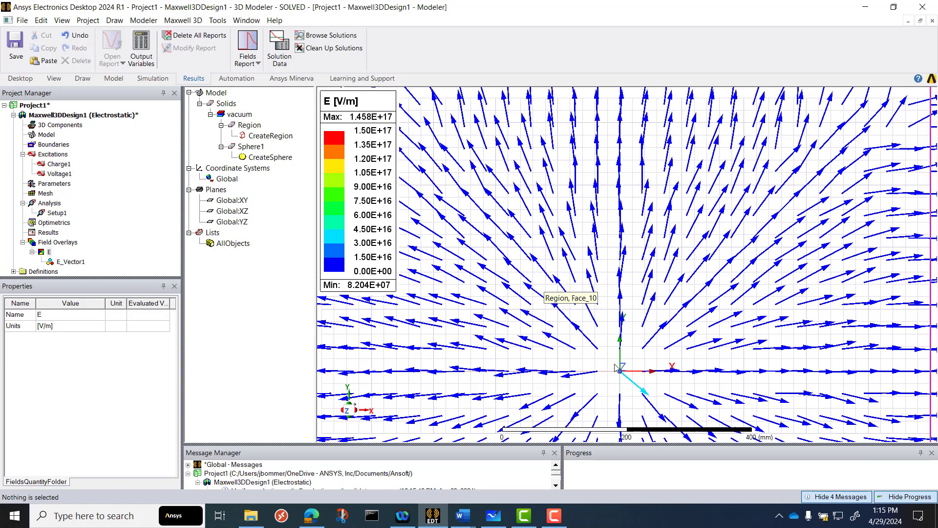
{"action": "scroll", "coordinate": [657, 232], "scroll_direction": "up", "scroll_amount": 1}
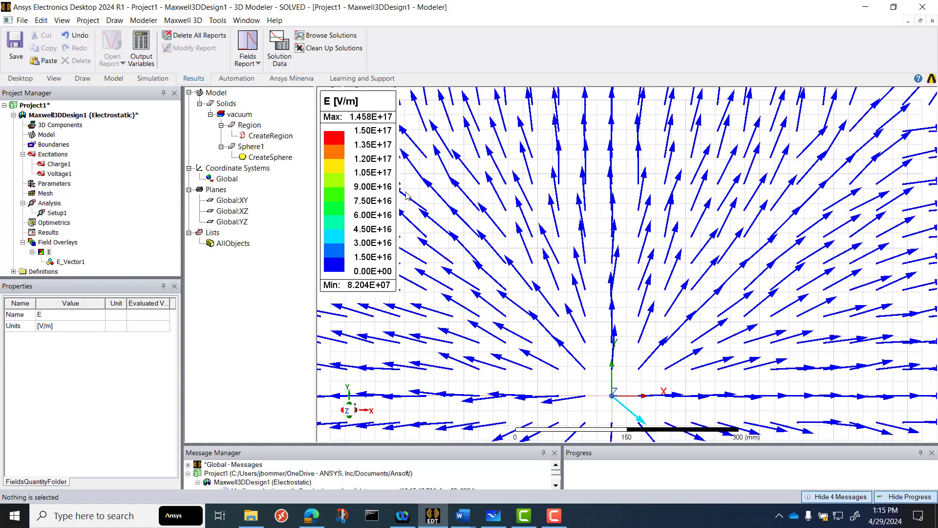
{"action": "scroll", "coordinate": [635, 225], "scroll_direction": "down", "scroll_amount": 1}
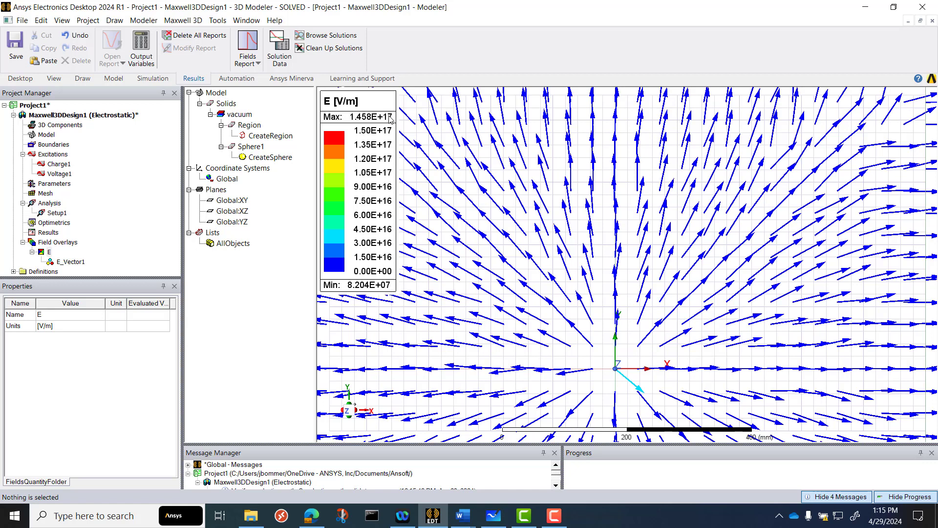
Set the E field plot's colour scale to logarithmic
{"action": "double_click", "coordinate": [369, 198]}
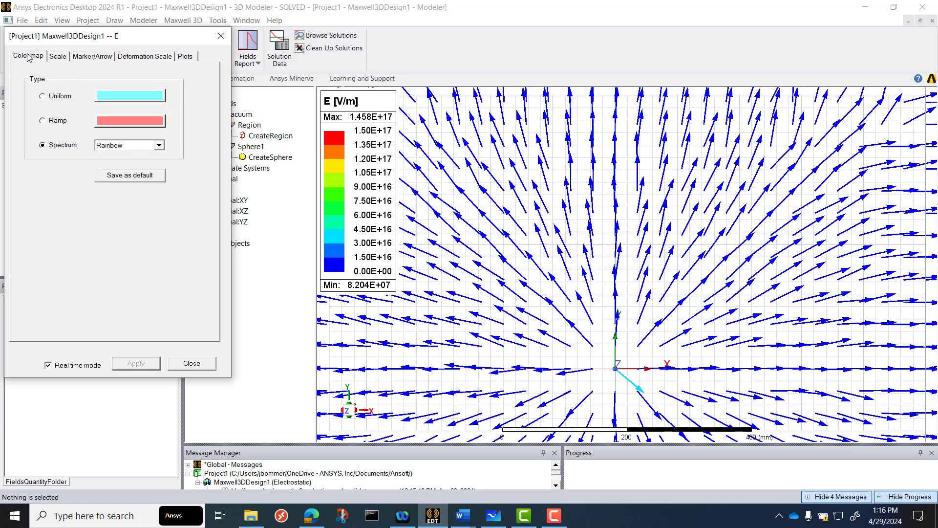
{"action": "left_click", "coordinate": [59, 57]}
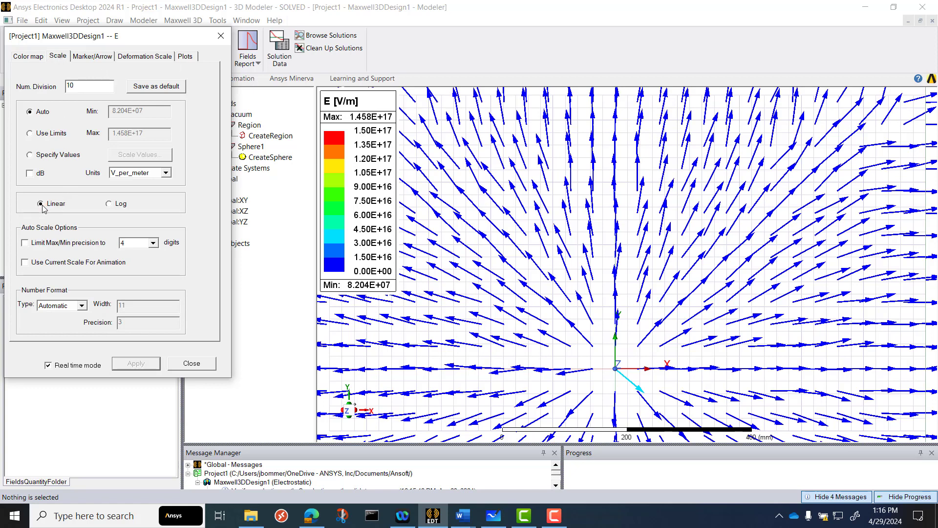
{"action": "left_click", "coordinate": [109, 204]}
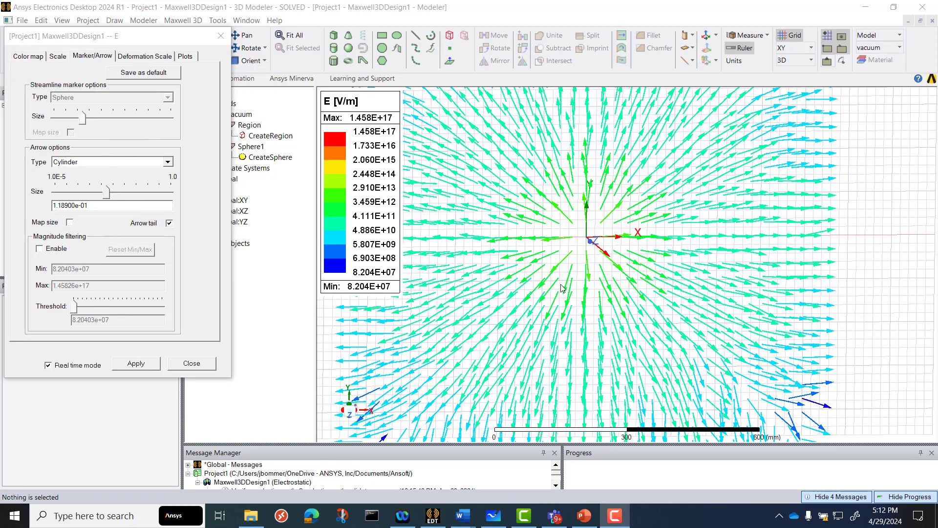
{"action": "scroll", "coordinate": [562, 288], "scroll_direction": "down", "scroll_amount": 3}
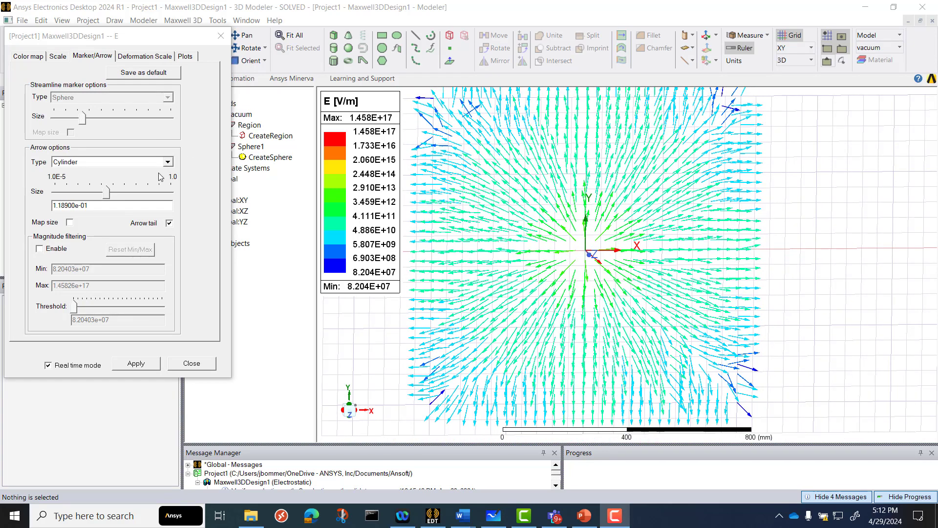
Review the deformation scale and the E_Vector1 plot options, and close the E field plot settings
{"action": "left_click", "coordinate": [143, 57]}
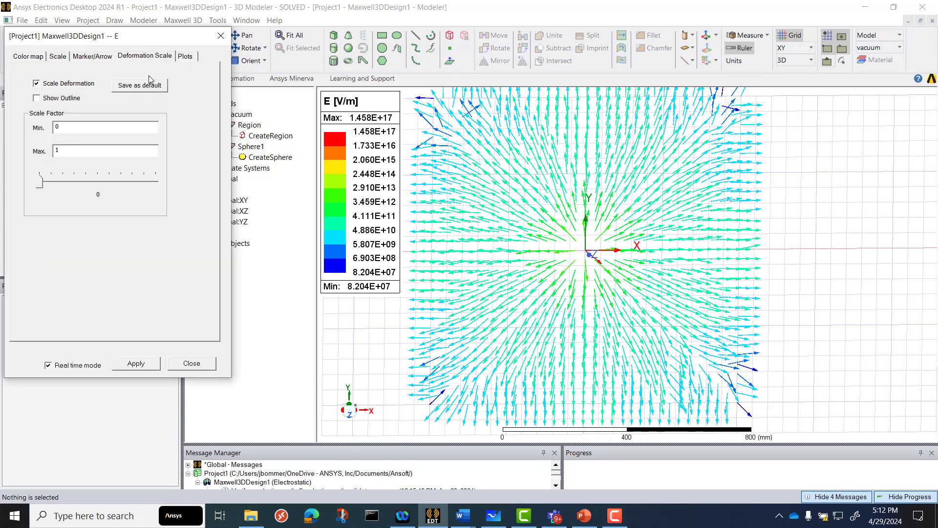
{"action": "left_click", "coordinate": [195, 58]}
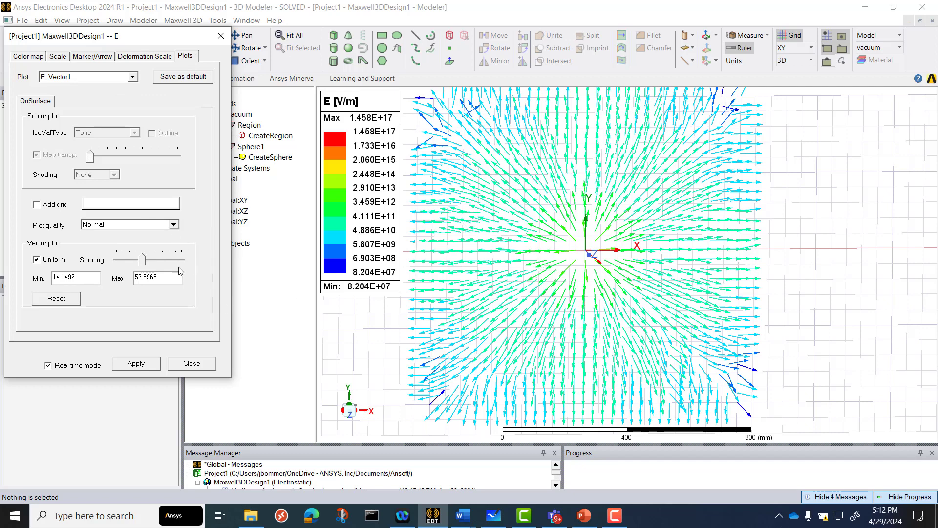
{"action": "left_click", "coordinate": [202, 366]}
{"action": "scroll", "coordinate": [491, 283], "scroll_direction": "down", "scroll_amount": 1}
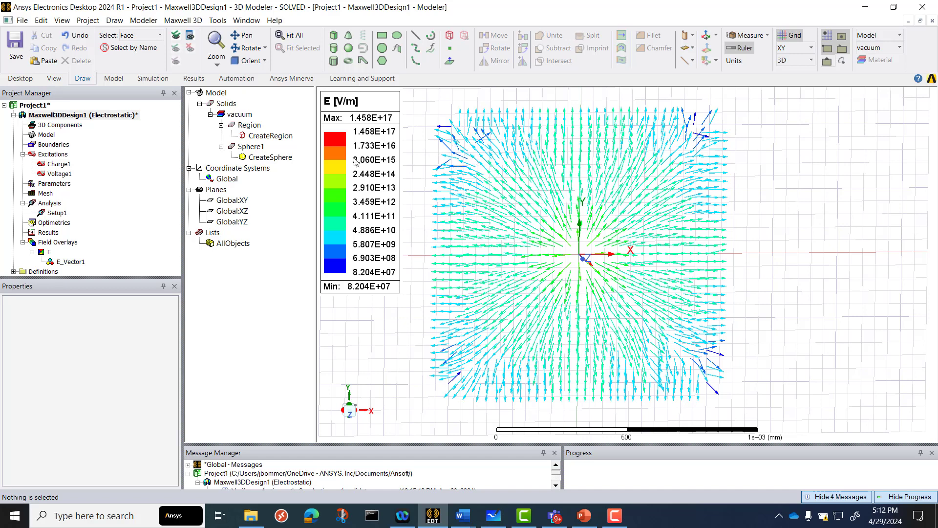
Inspect the Region's padding properties and its extent around the E-field vectors, and clear the selection
{"action": "left_click", "coordinate": [274, 137]}
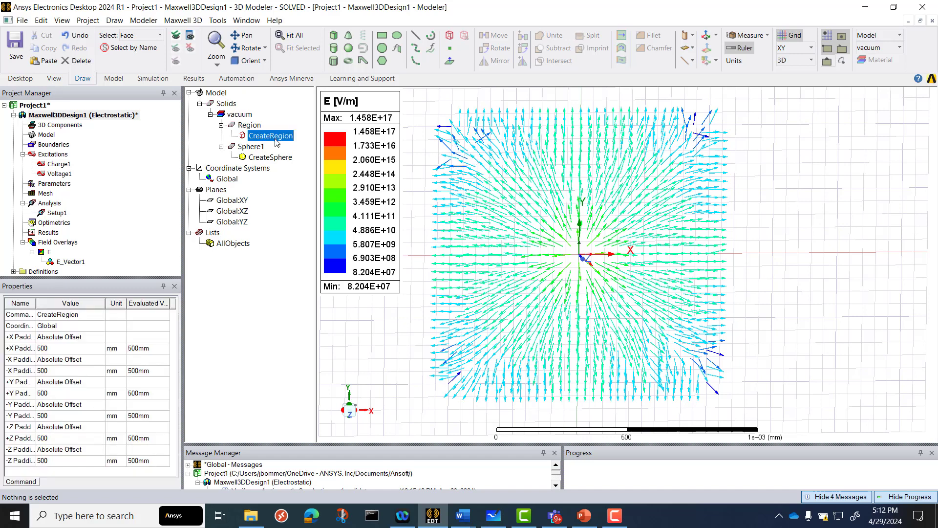
{"action": "left_click", "coordinate": [249, 125]}
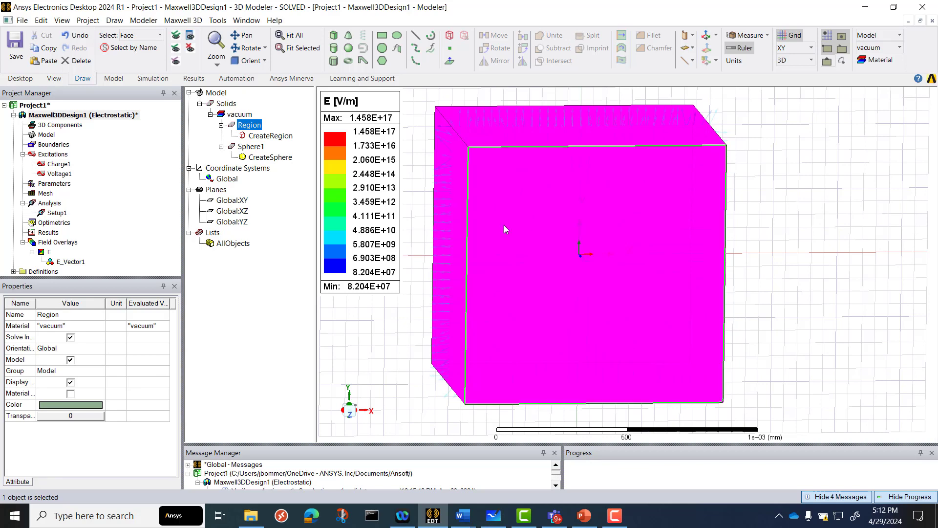
{"action": "scroll", "coordinate": [525, 275], "scroll_direction": "down", "scroll_amount": 1}
{"action": "middle_click_drag", "start_coordinate": [532, 284], "coordinate": [523, 285]}
{"action": "scroll", "coordinate": [560, 296], "scroll_direction": "up", "scroll_amount": 2}
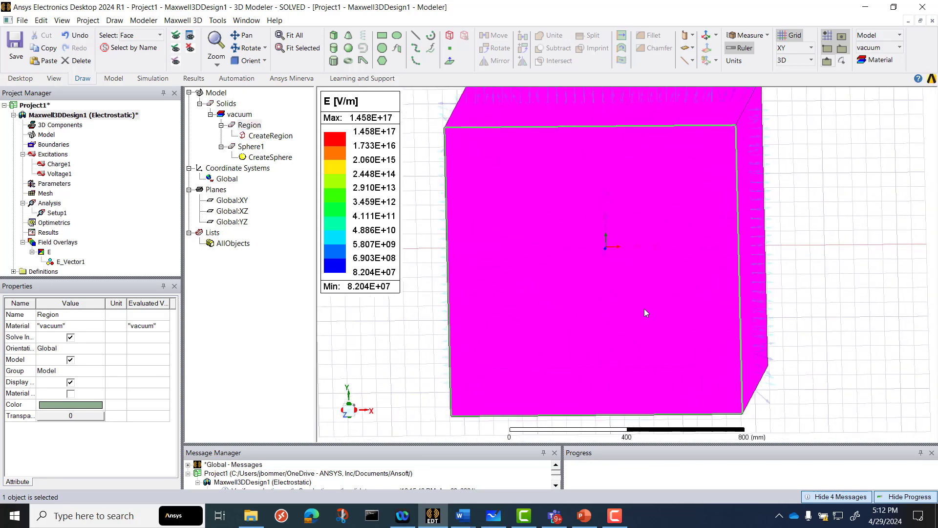
{"action": "scroll", "coordinate": [684, 319], "scroll_direction": "down", "scroll_amount": 3}
{"action": "scroll", "coordinate": [606, 310], "scroll_direction": "up", "scroll_amount": 1}
{"action": "middle_click_drag", "start_coordinate": [599, 309], "coordinate": [603, 308]}
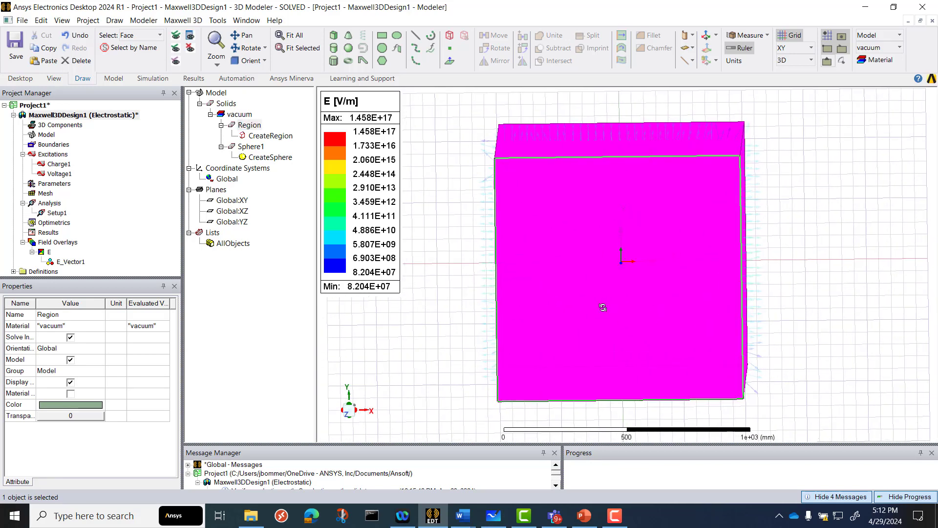
{"action": "left_click", "coordinate": [821, 305]}
{"action": "middle_click_drag", "start_coordinate": [817, 305], "coordinate": [831, 309]}
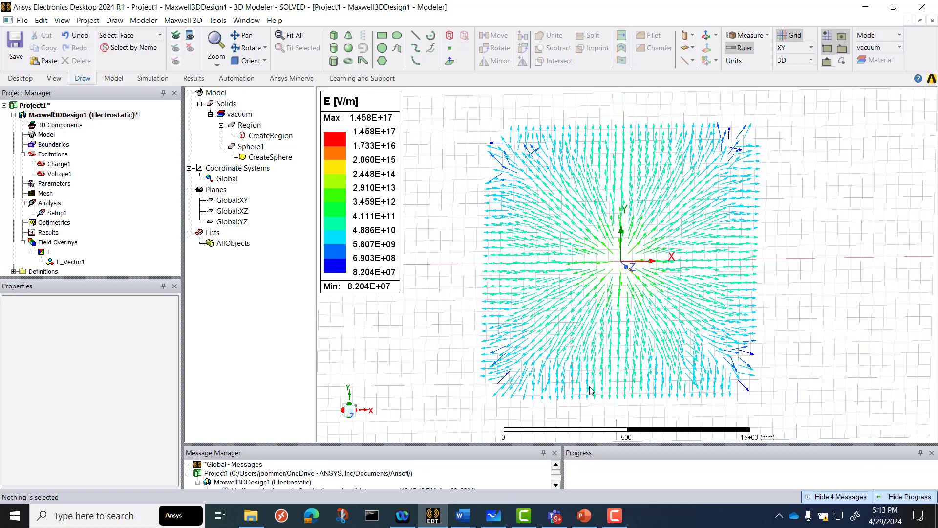
Examine the E-field vectors between the origin and the Region's negative-X boundary
{"action": "scroll", "coordinate": [518, 264], "scroll_direction": "up", "scroll_amount": 2}
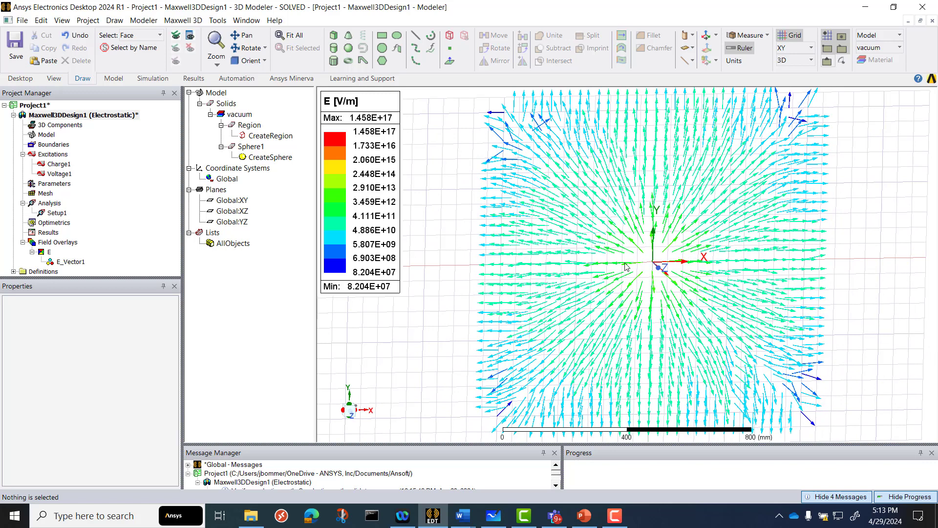
{"action": "scroll", "coordinate": [655, 272], "scroll_direction": "up", "scroll_amount": 1}
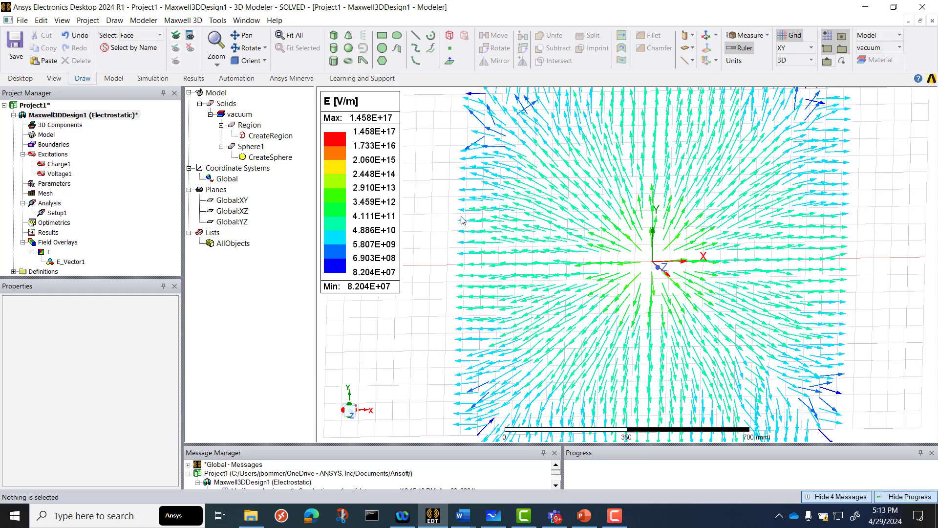
{"action": "scroll", "coordinate": [461, 248], "scroll_direction": "up", "scroll_amount": 1}
{"action": "scroll", "coordinate": [461, 249], "scroll_direction": "down", "scroll_amount": 5}
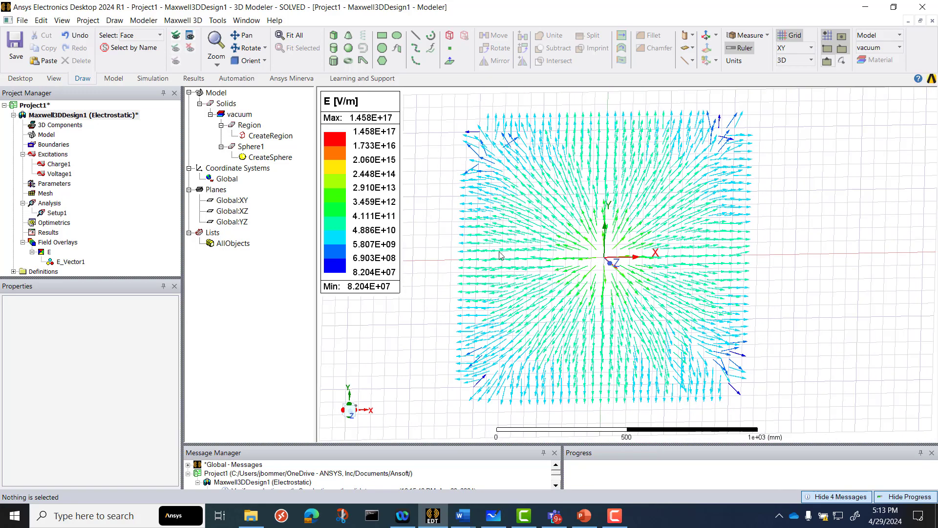
{"action": "scroll", "coordinate": [497, 270], "scroll_direction": "up", "scroll_amount": 5}
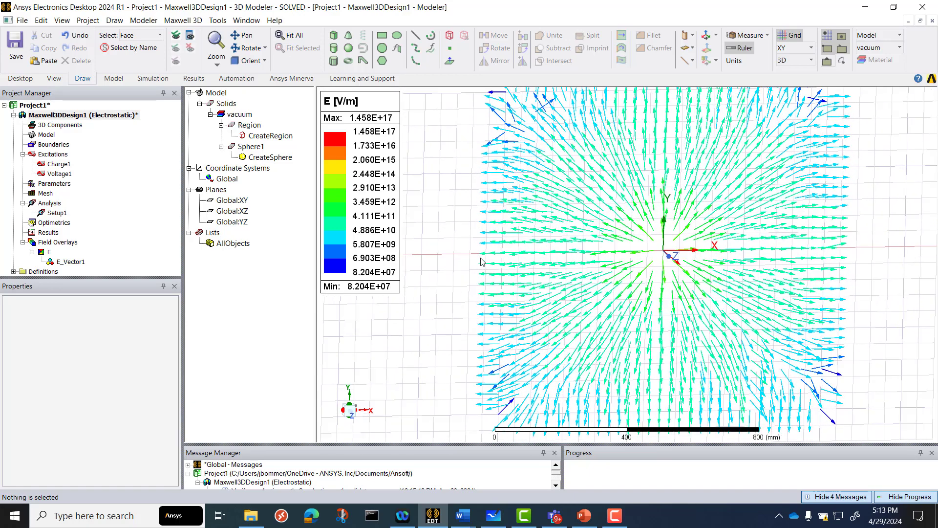
{"action": "scroll", "coordinate": [486, 254], "scroll_direction": "up", "scroll_amount": 1}
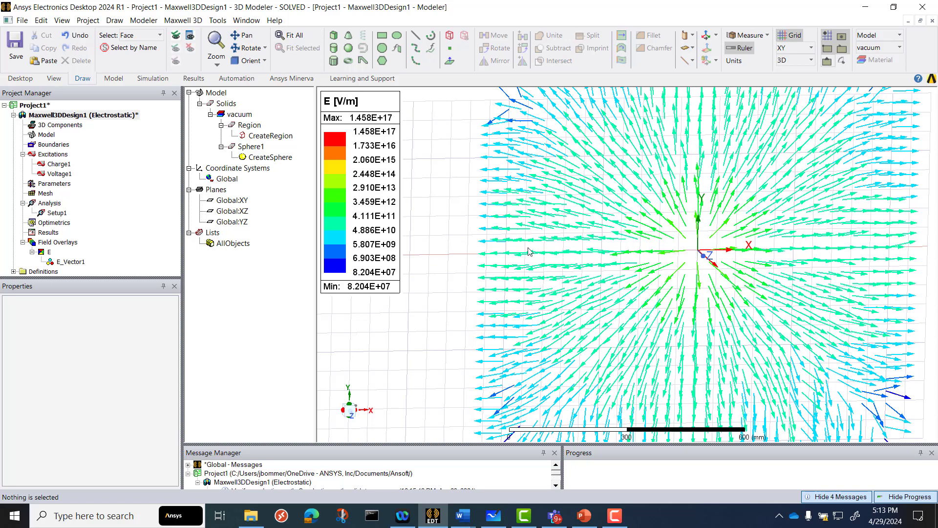
{"action": "scroll", "coordinate": [680, 266], "scroll_direction": "down", "scroll_amount": 3}
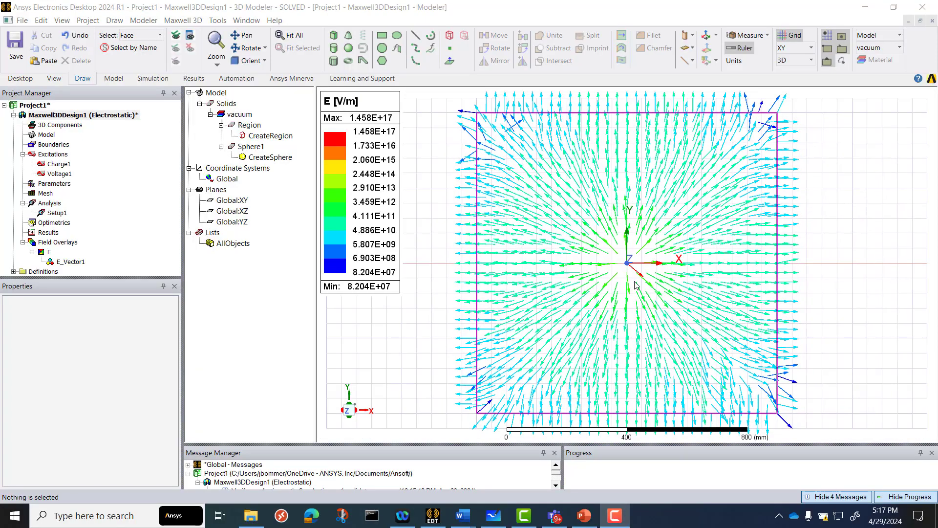
Fit the view to Sphere1 and hide the surrounding Region in the active view
{"action": "left_click", "coordinate": [434, 266]}
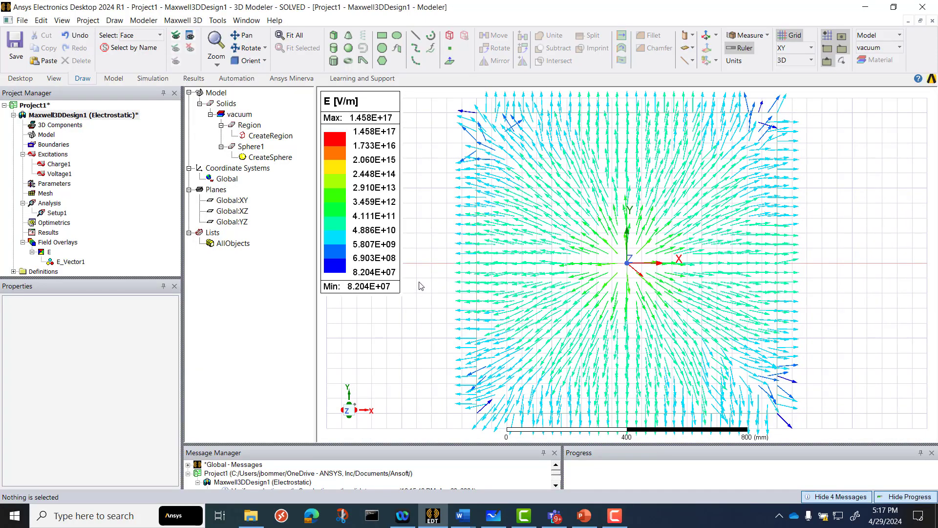
{"action": "left_click", "coordinate": [258, 147]}
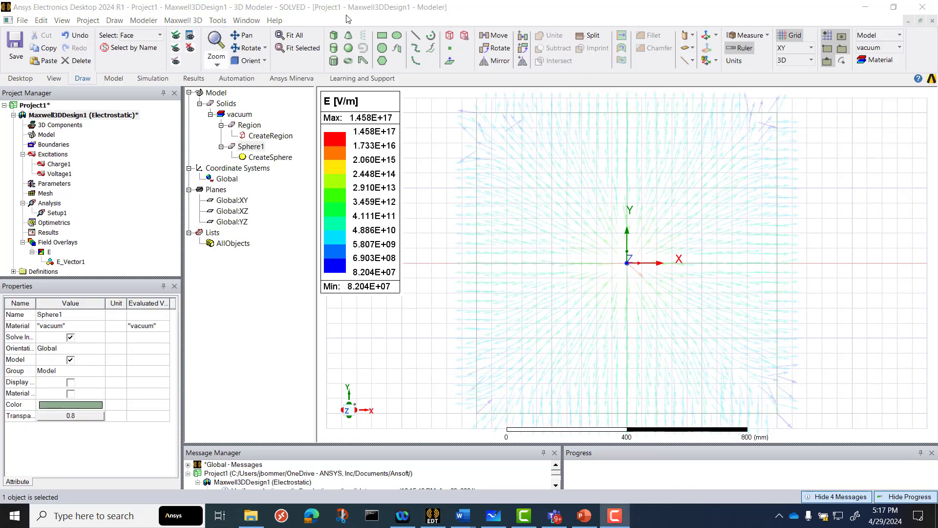
{"action": "left_click", "coordinate": [299, 48]}
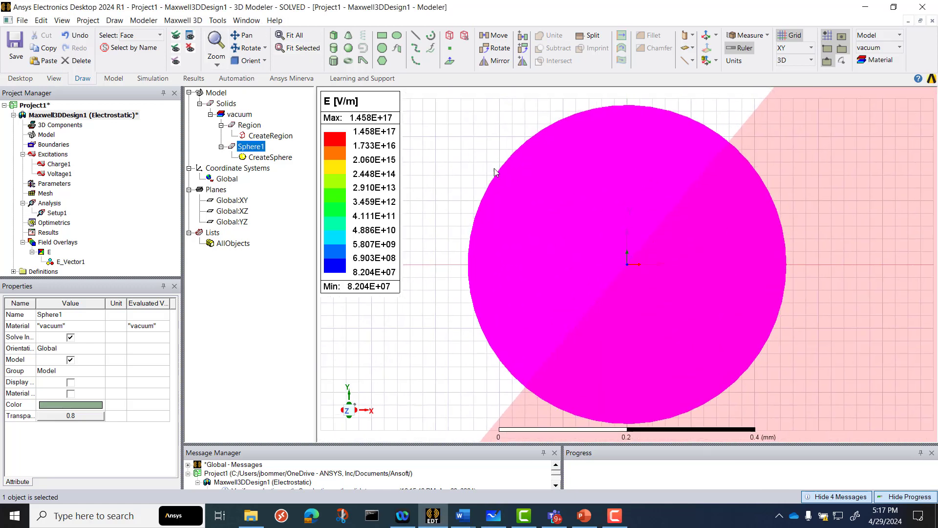
{"action": "scroll", "coordinate": [619, 214], "scroll_direction": "down", "scroll_amount": 3}
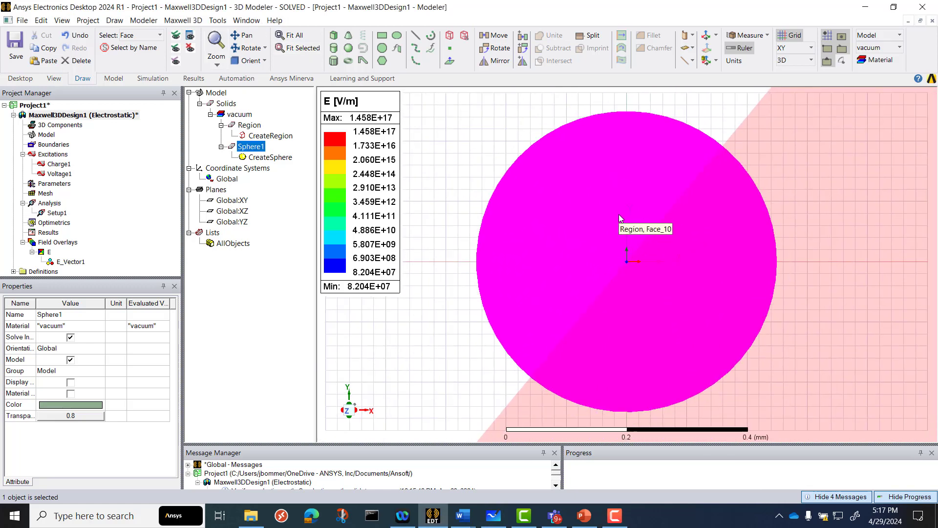
{"action": "left_click", "coordinate": [462, 129]}
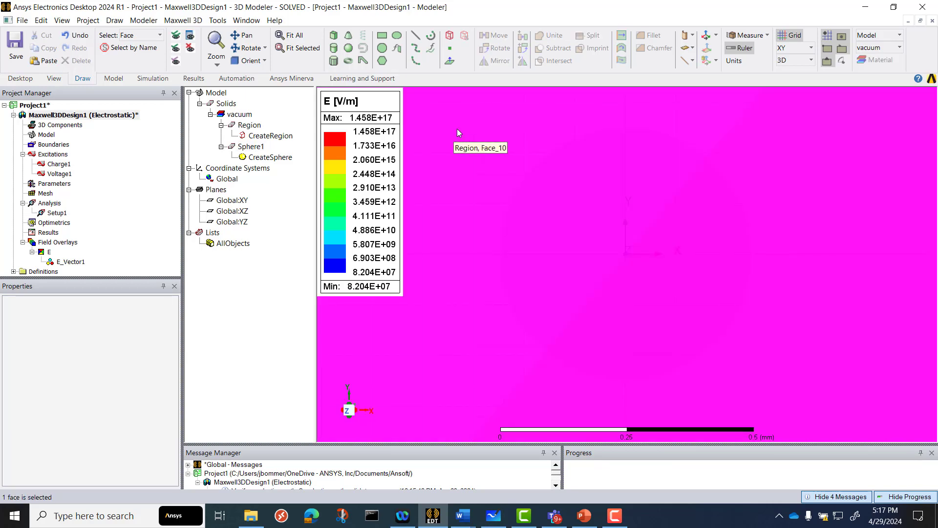
{"action": "left_click", "coordinate": [190, 49]}
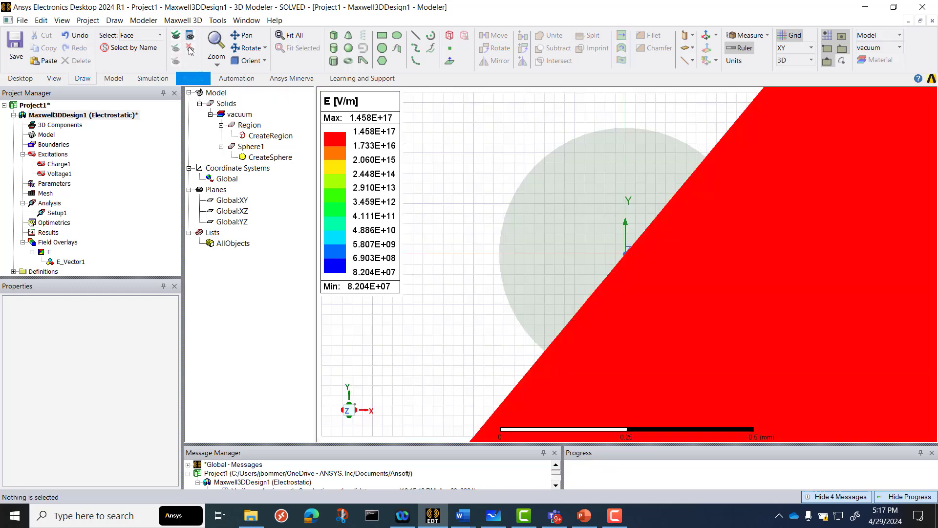
Turn off Uniform vector spacing for the E_Vector1 plot
{"action": "scroll", "coordinate": [482, 180], "scroll_direction": "down", "scroll_amount": 4}
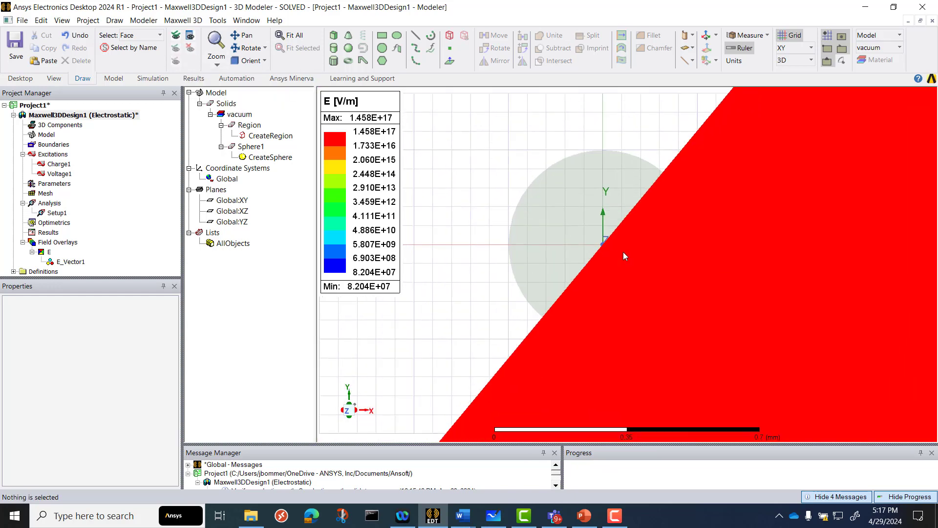
{"action": "scroll", "coordinate": [657, 257], "scroll_direction": "down", "scroll_amount": 6}
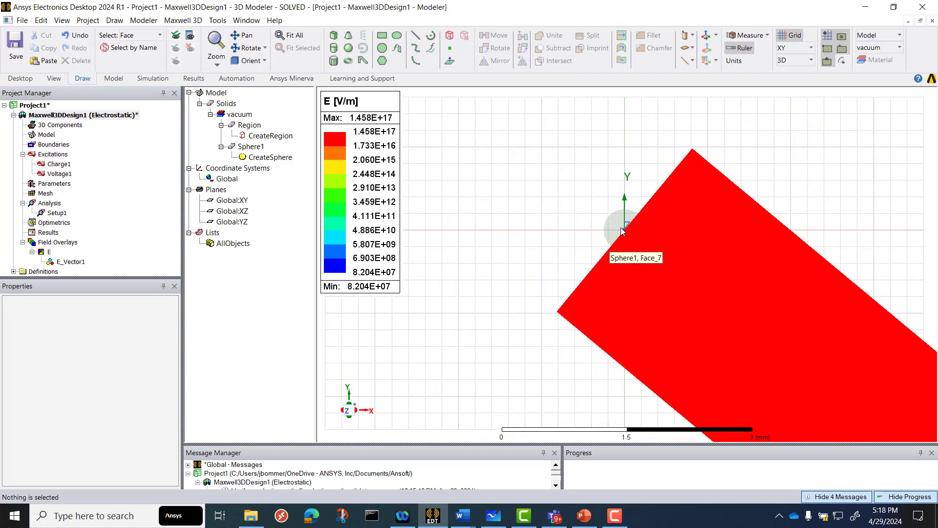
{"action": "scroll", "coordinate": [620, 227], "scroll_direction": "up", "scroll_amount": 3}
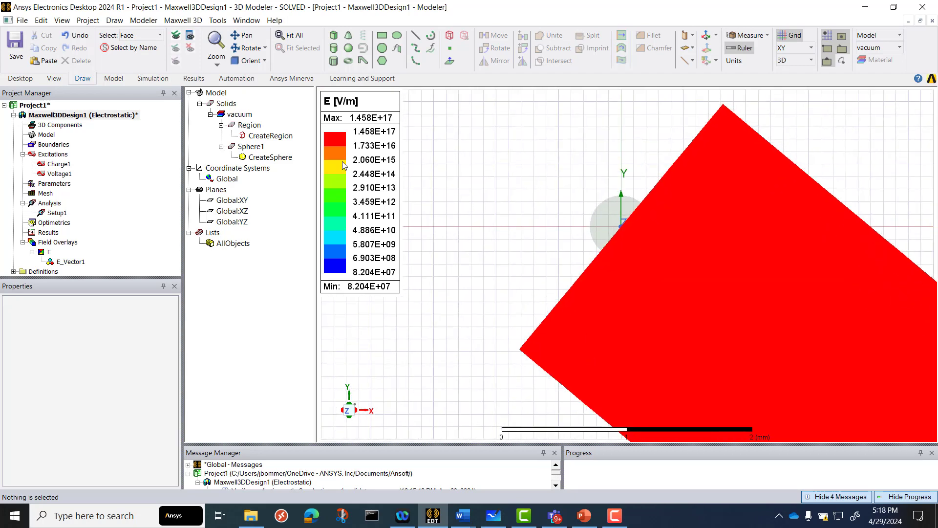
{"action": "double_click", "coordinate": [347, 163]}
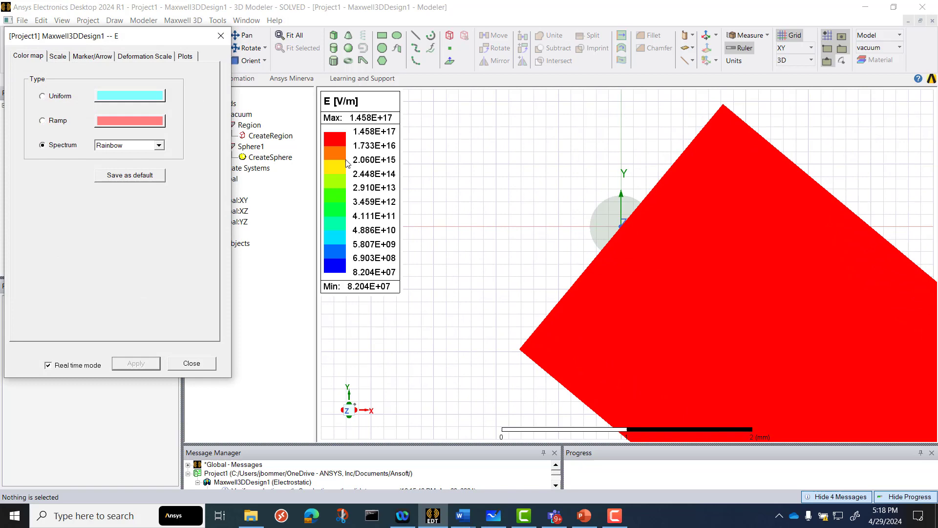
{"action": "left_click", "coordinate": [132, 59]}
{"action": "left_click", "coordinate": [183, 59]}
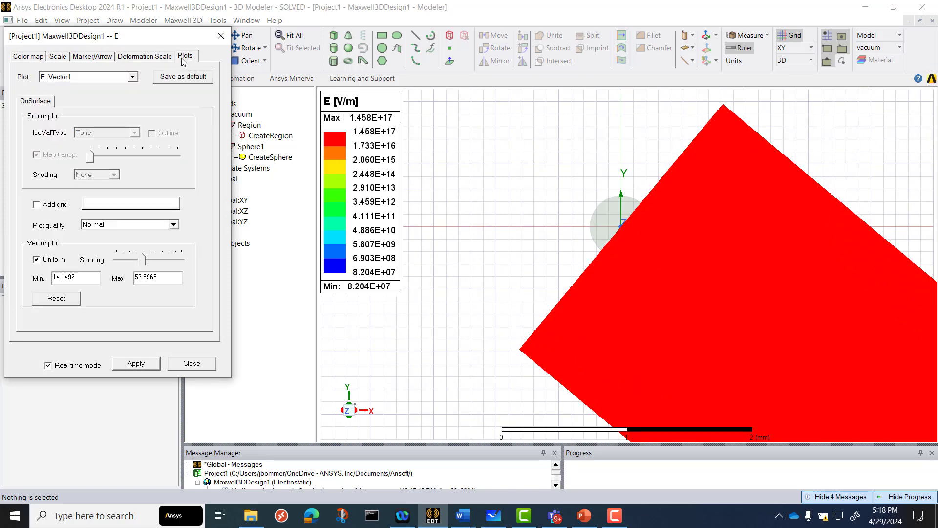
{"action": "left_click", "coordinate": [51, 261]}
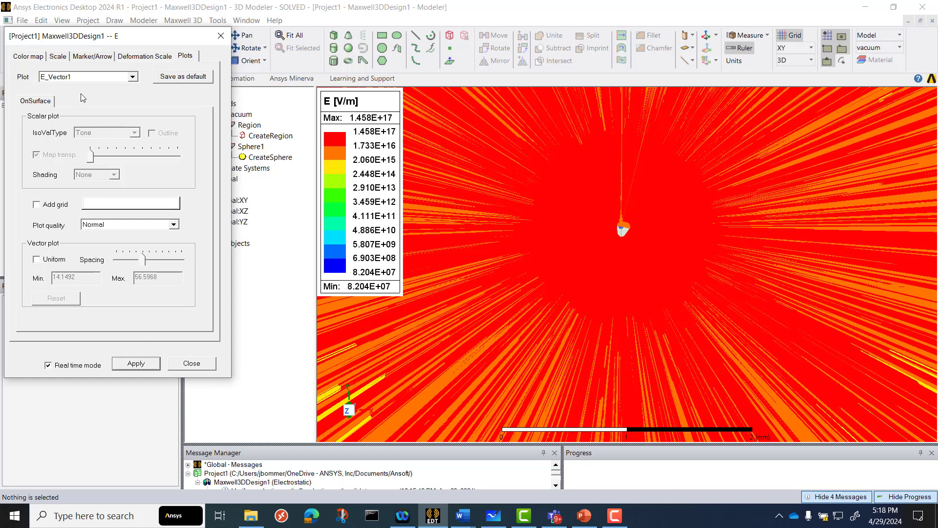
Reduce the E plot's cylinder arrow size to 1.25893e-04 and check the vectors around the sphere
{"action": "left_click", "coordinate": [84, 56]}
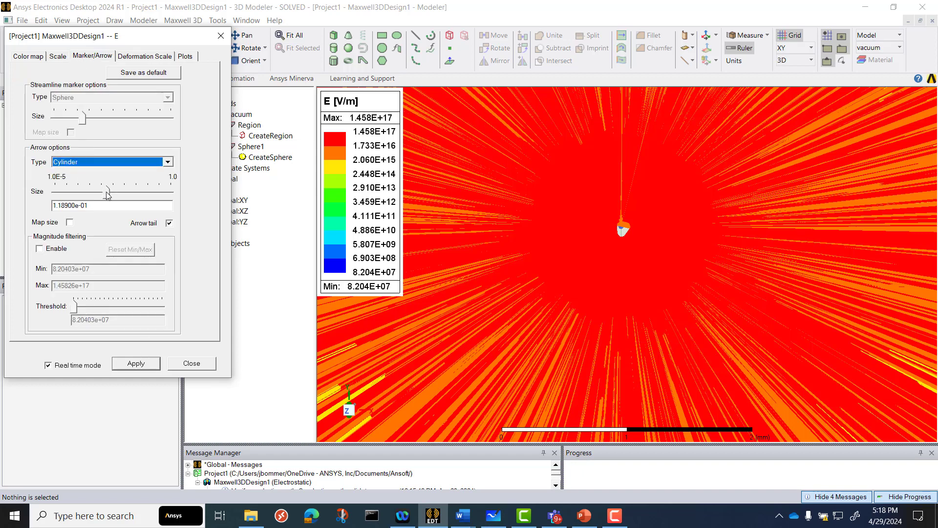
{"action": "left_click_drag", "start_coordinate": [108, 194], "coordinate": [72, 195]}
{"action": "scroll", "coordinate": [582, 221], "scroll_direction": "up", "scroll_amount": 1}
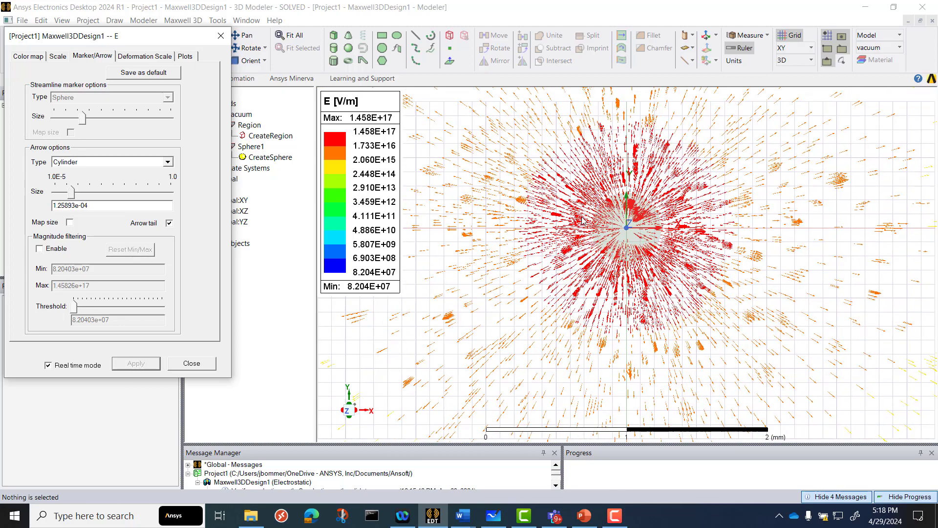
{"action": "scroll", "coordinate": [581, 221], "scroll_direction": "up", "scroll_amount": 5}
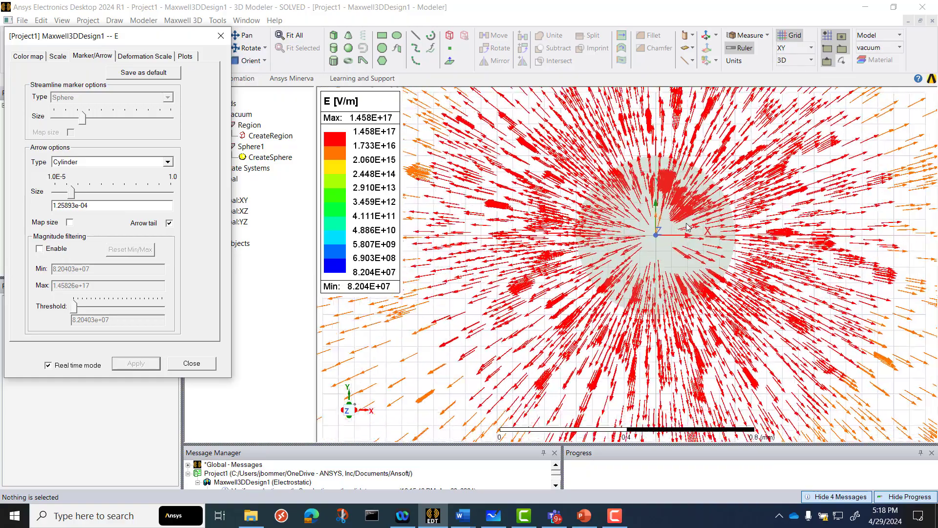
{"action": "scroll", "coordinate": [687, 227], "scroll_direction": "down", "scroll_amount": 2}
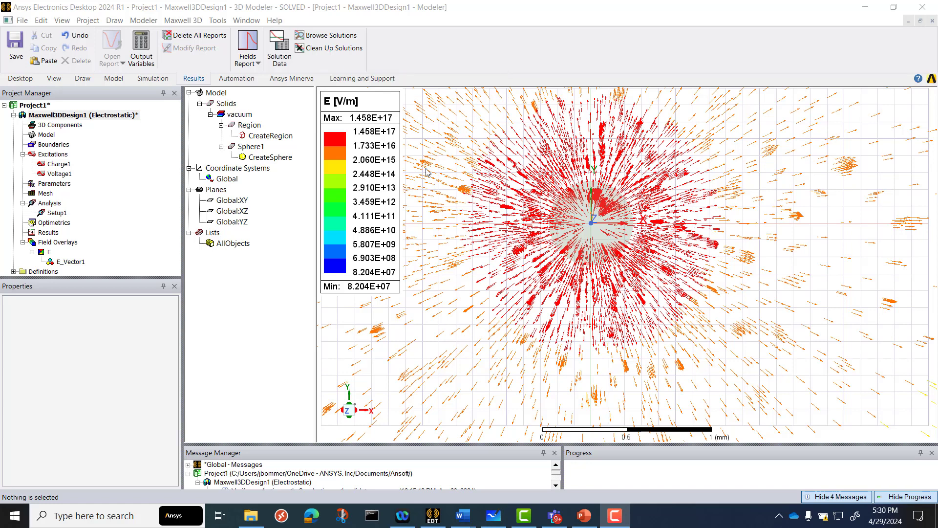
Turn off Plot Visibility for the E_Vector1 field overlay
{"action": "left_click", "coordinate": [71, 262]}
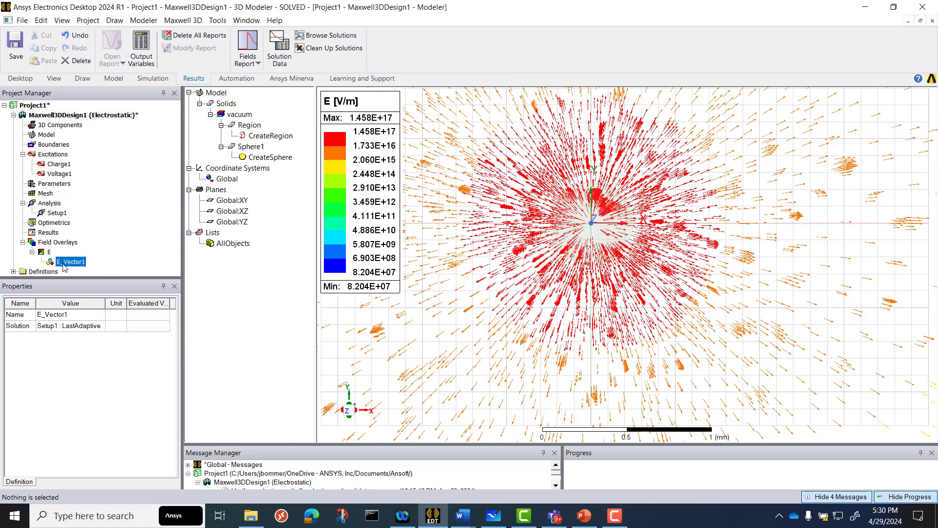
{"action": "right_click", "coordinate": [66, 266]}
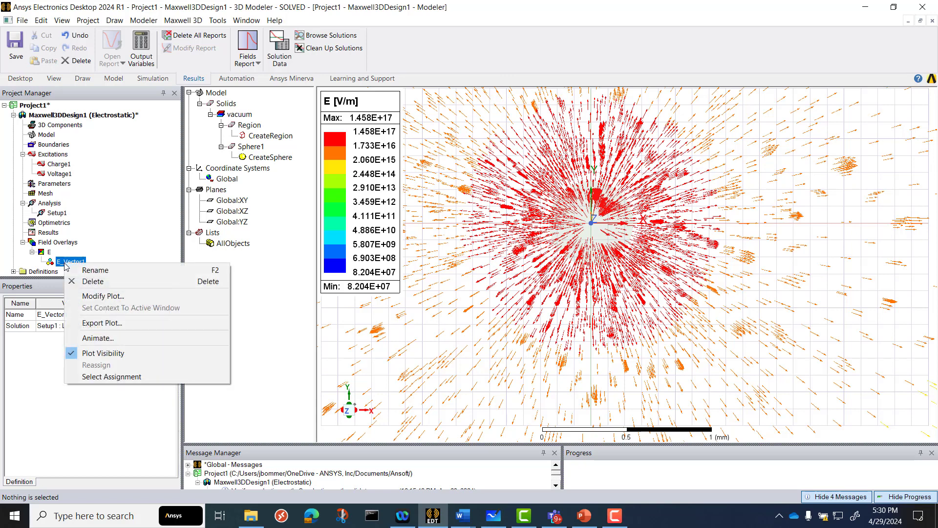
{"action": "left_click", "coordinate": [90, 354]}
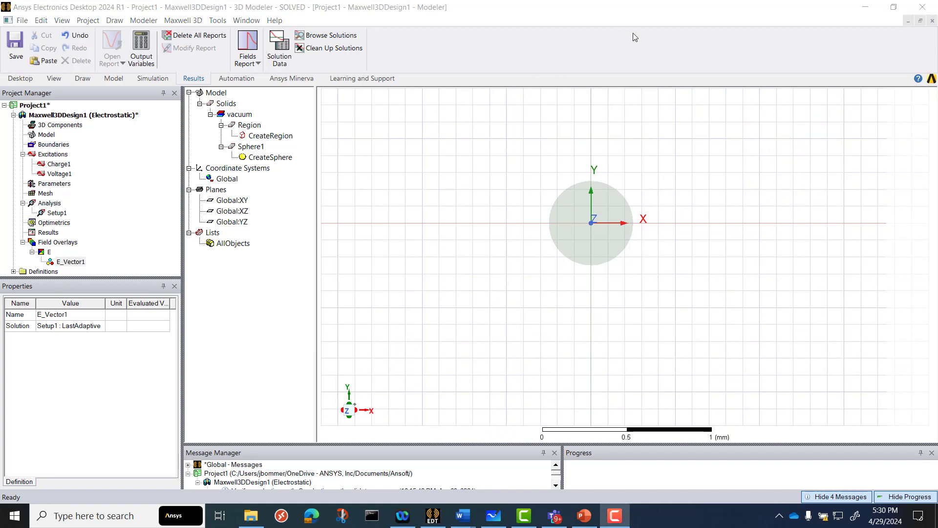
Draw a point on the X axis at (1, 0, 0) mm outside the sphere and select it to check its position
{"action": "left_click", "coordinate": [260, 60]}
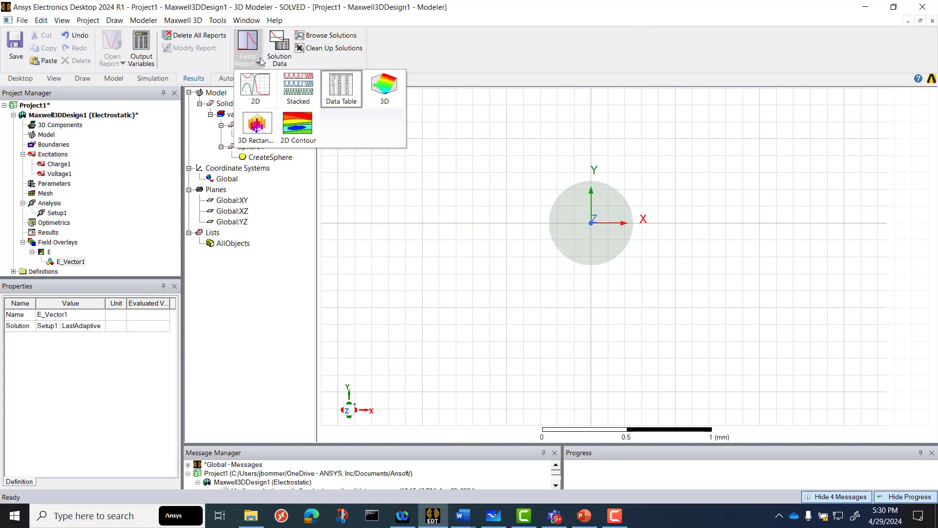
{"action": "left_click", "coordinate": [259, 88]}
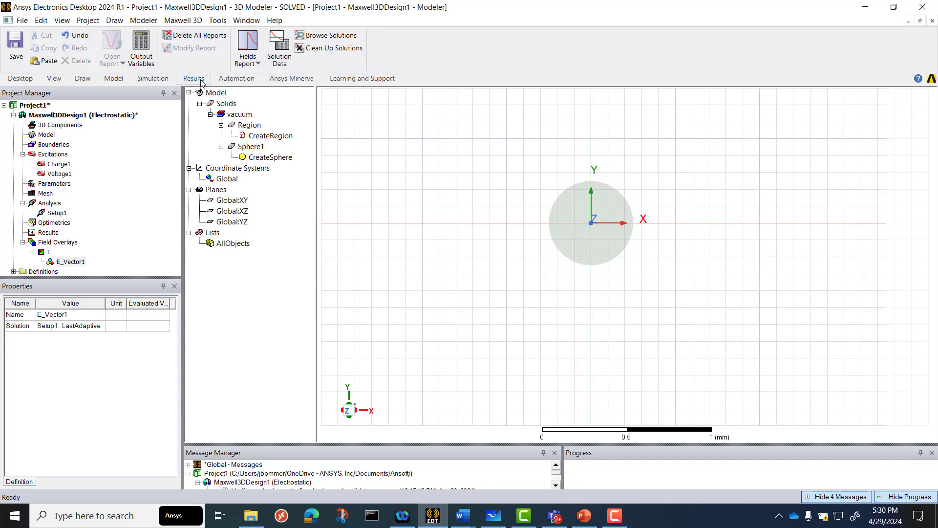
{"action": "left_click", "coordinate": [82, 78]}
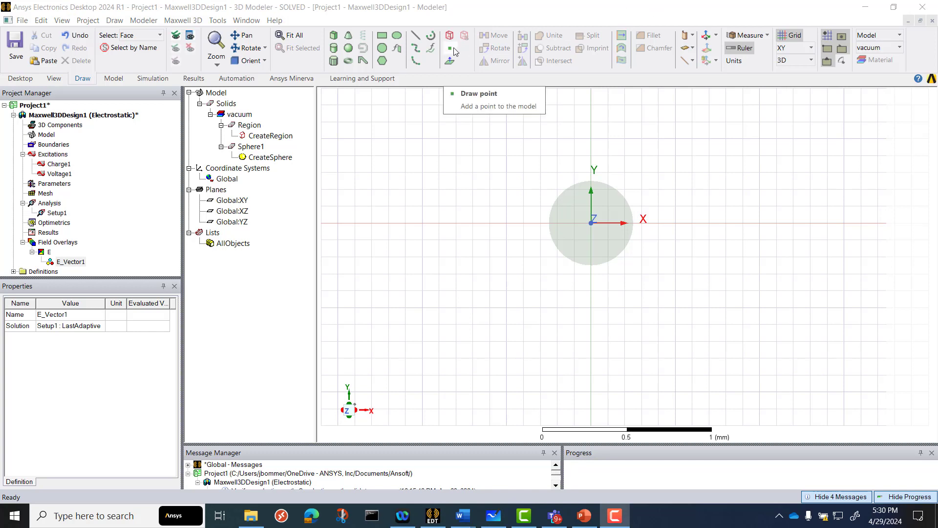
{"action": "left_click", "coordinate": [453, 51]}
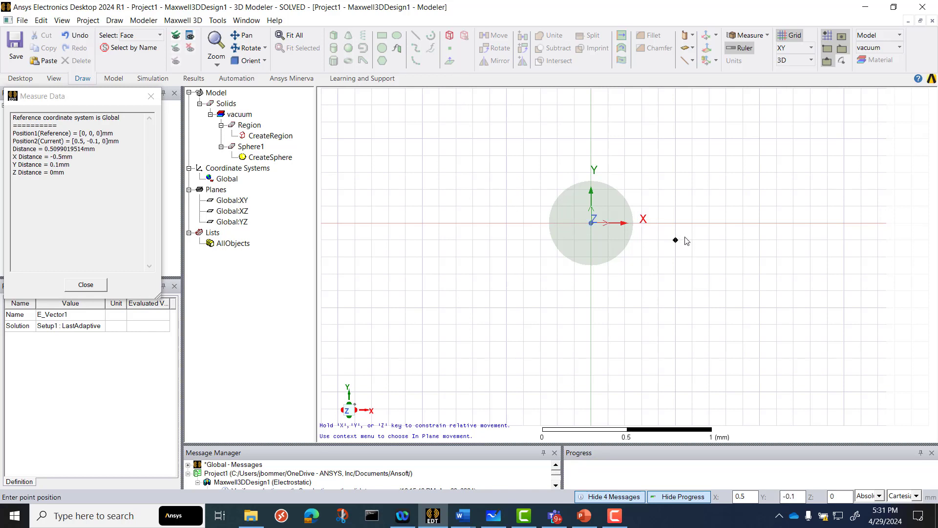
{"action": "left_click", "coordinate": [760, 225]}
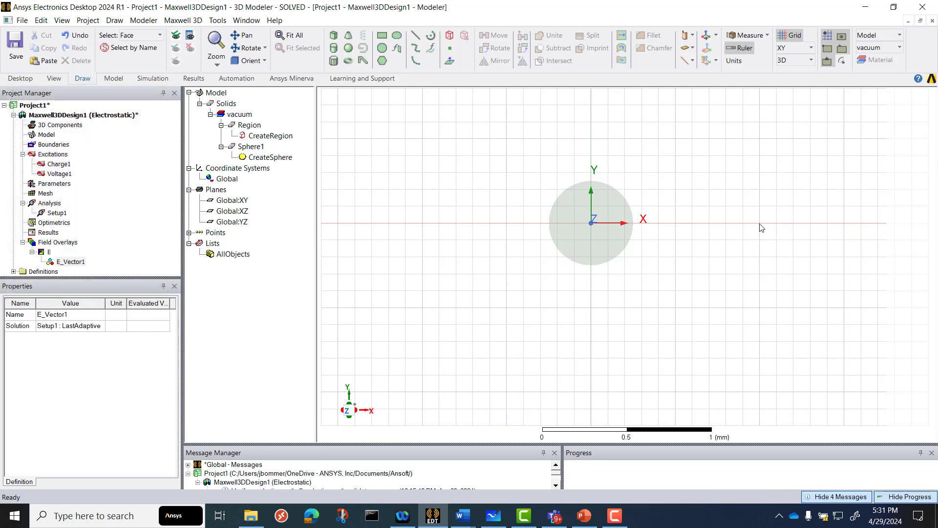
{"action": "left_click", "coordinate": [189, 233]}
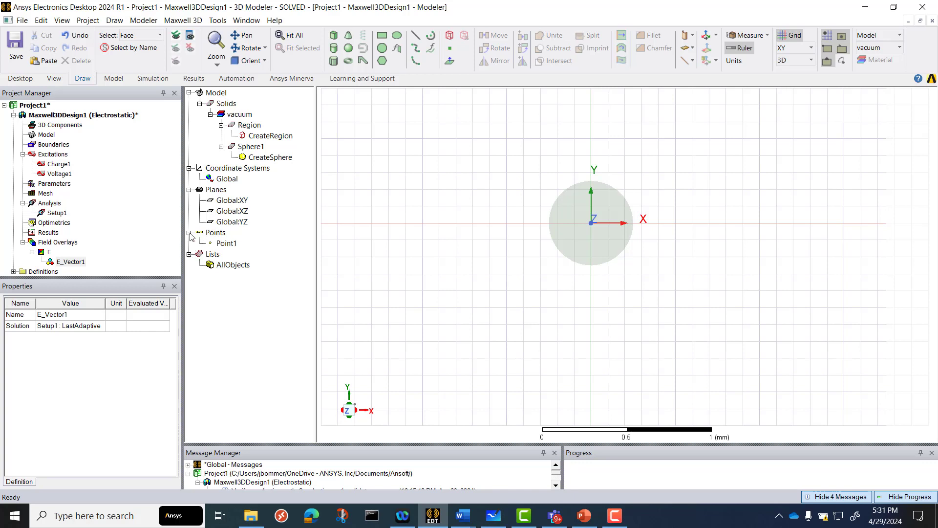
{"action": "left_click", "coordinate": [222, 243]}
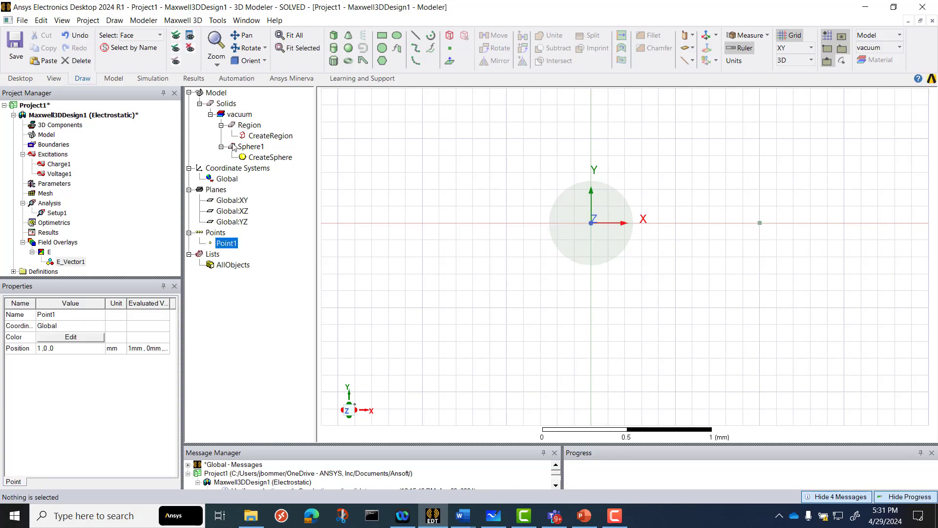
Create a fields data table report of Mag_E for Setup1 : LastAdaptive with Point1 as the geometry
{"action": "left_click", "coordinate": [194, 79]}
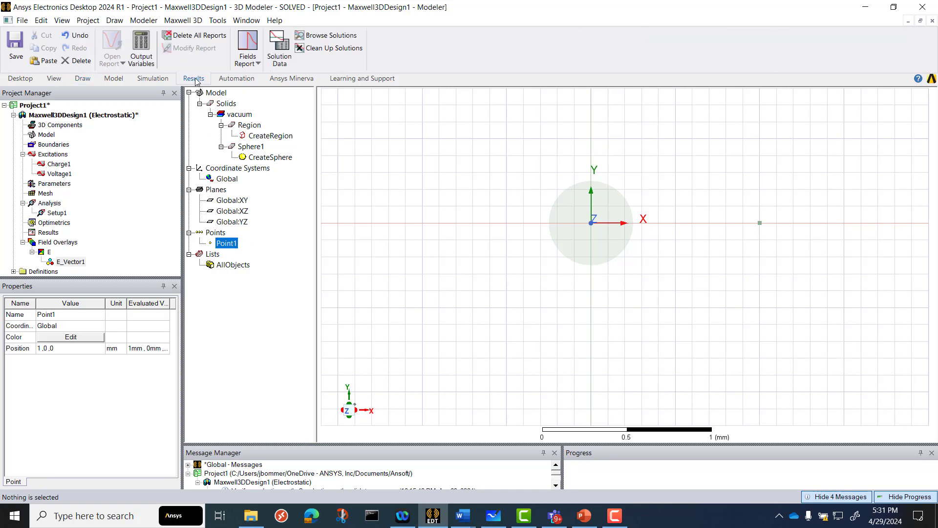
{"action": "left_click", "coordinate": [258, 65]}
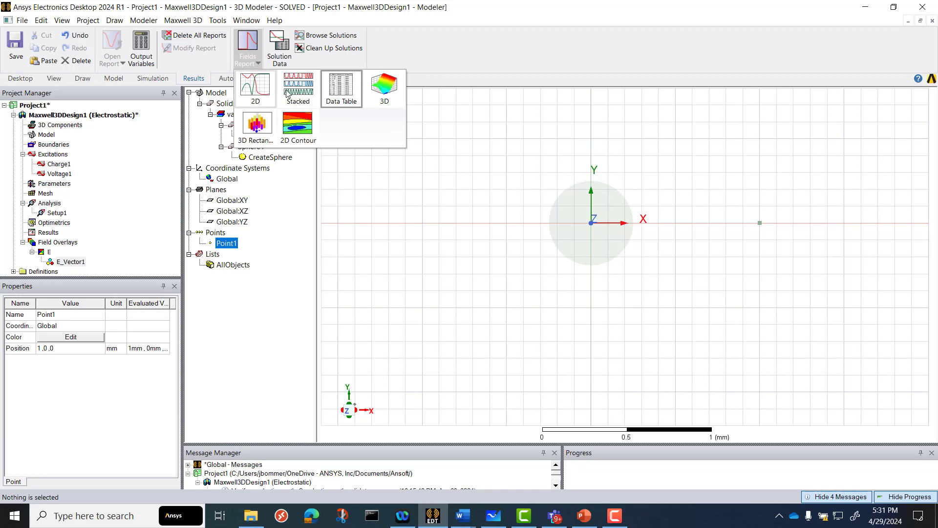
{"action": "left_click", "coordinate": [344, 96]}
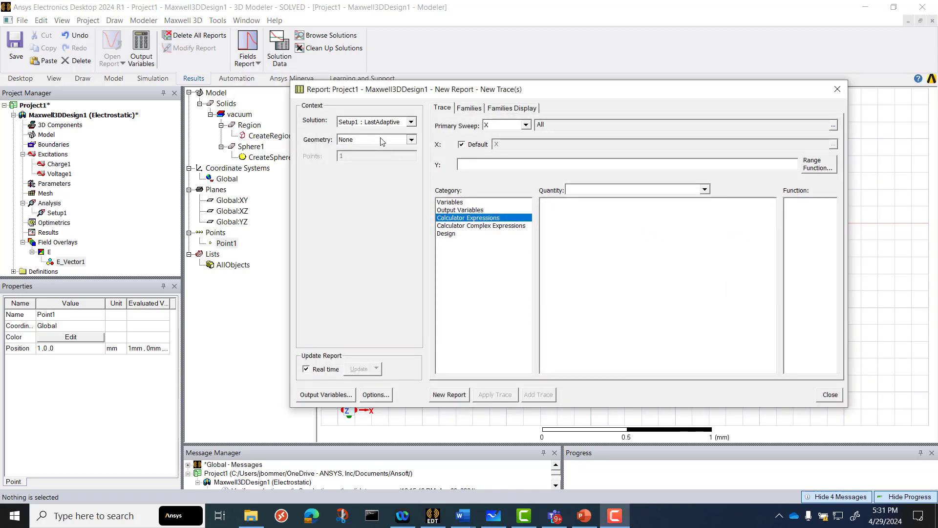
{"action": "left_click", "coordinate": [379, 140]}
{"action": "left_click", "coordinate": [376, 157]}
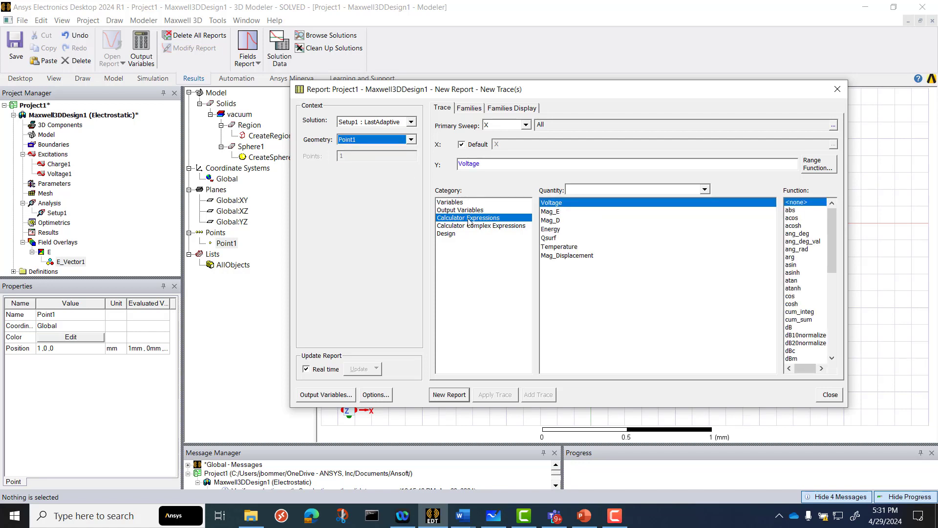
{"action": "left_click", "coordinate": [558, 213]}
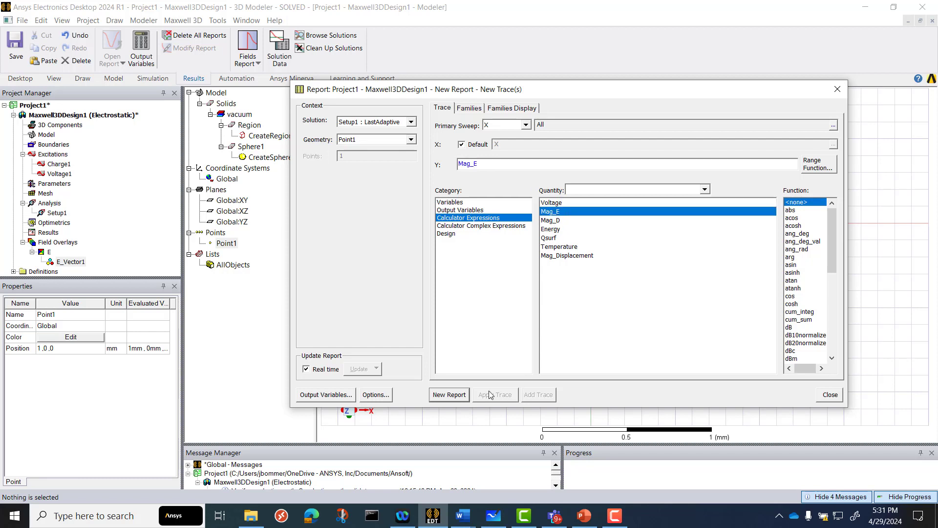
{"action": "left_click", "coordinate": [450, 394]}
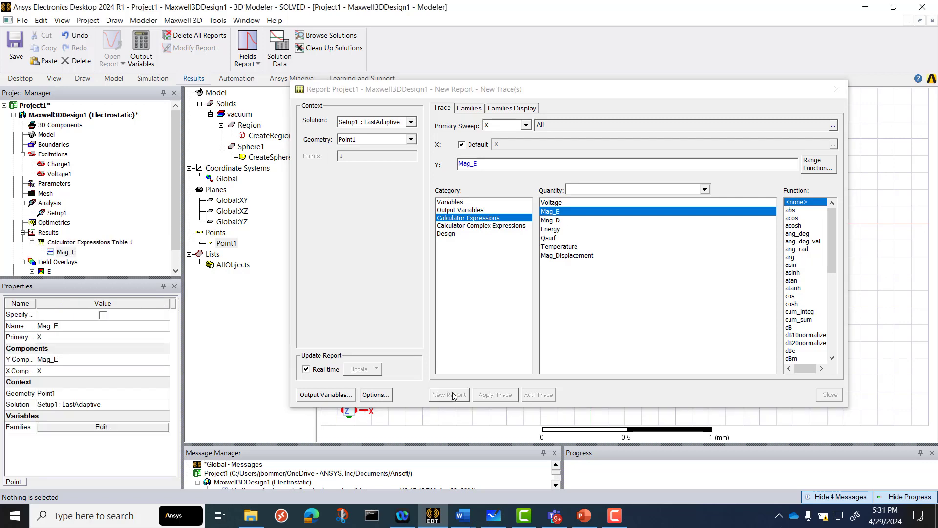
{"action": "left_click", "coordinate": [831, 395]}
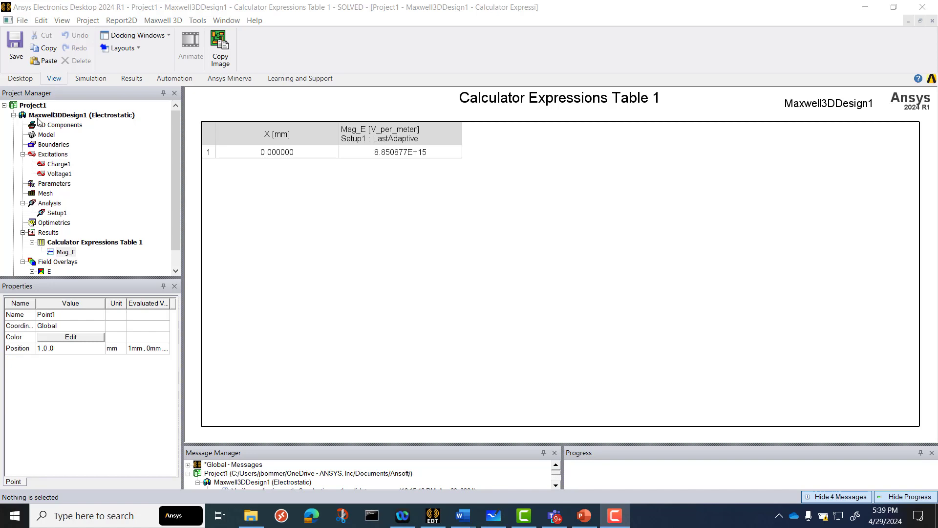
Return to the 3D model, draw a second point on the Y axis at (0, 1, 0) mm and select it
{"action": "left_click", "coordinate": [43, 115]}
{"action": "double_click", "coordinate": [44, 116]}
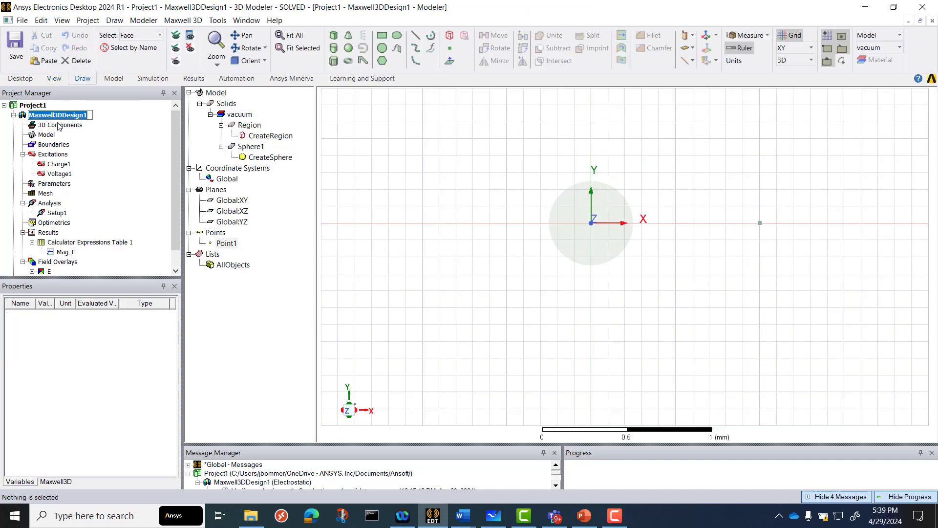
{"action": "left_click", "coordinate": [370, 142]}
{"action": "scroll", "coordinate": [509, 251], "scroll_direction": "up", "scroll_amount": 1}
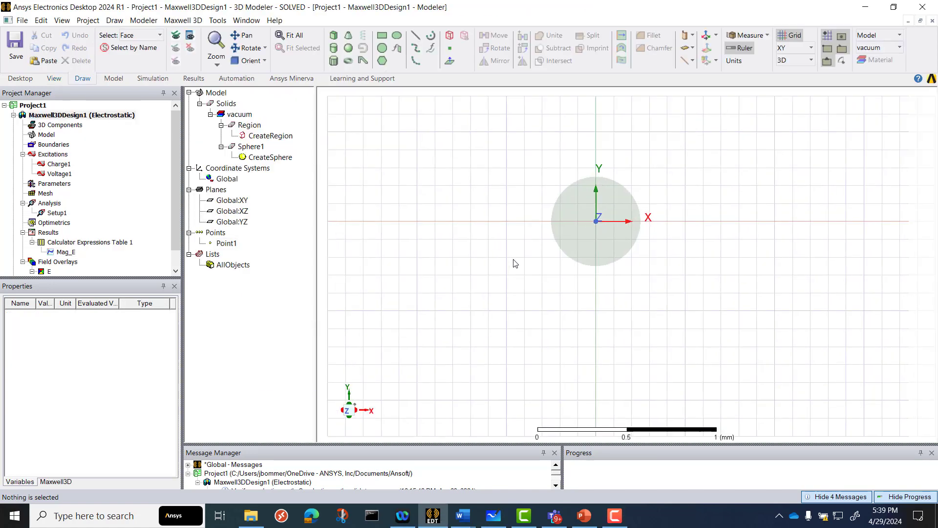
{"action": "scroll", "coordinate": [528, 265], "scroll_direction": "down", "scroll_amount": 1}
{"action": "scroll", "coordinate": [528, 269], "scroll_direction": "down", "scroll_amount": 2}
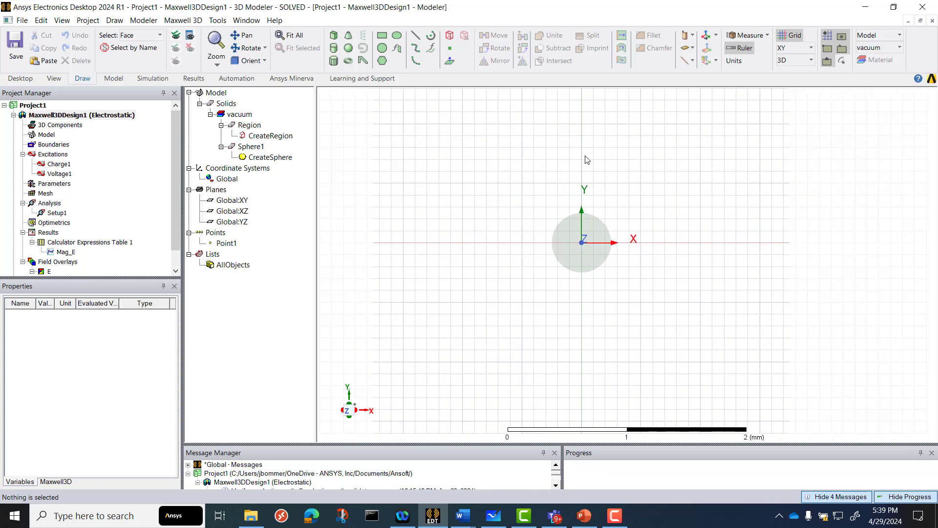
{"action": "left_click", "coordinate": [449, 49]}
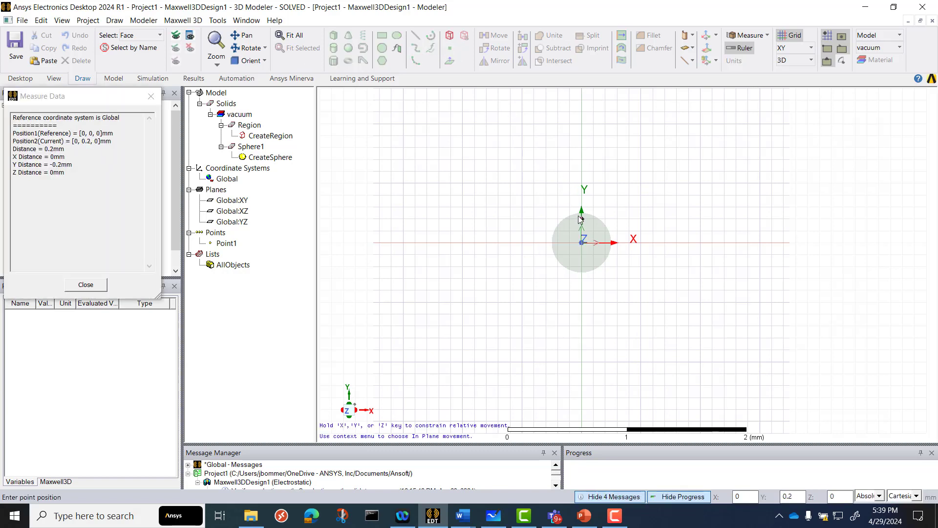
{"action": "left_click", "coordinate": [582, 126]}
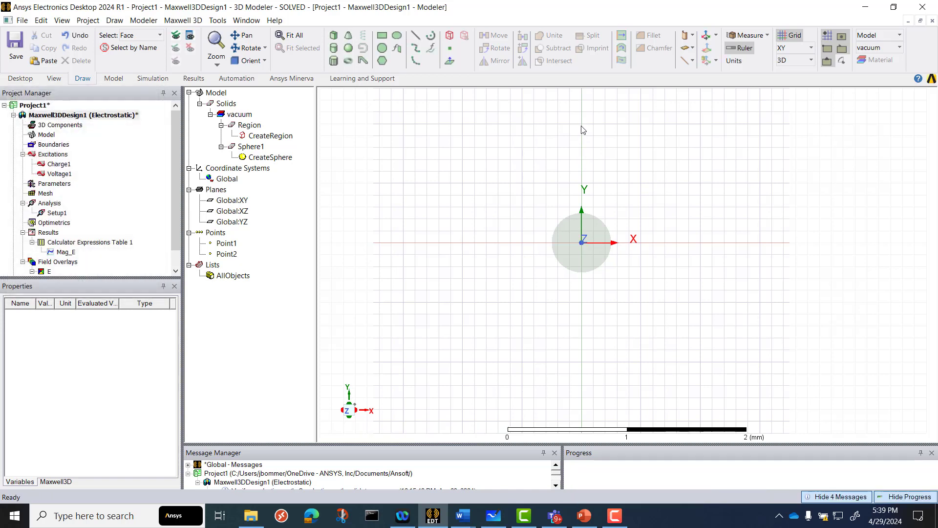
{"action": "left_click", "coordinate": [224, 255]}
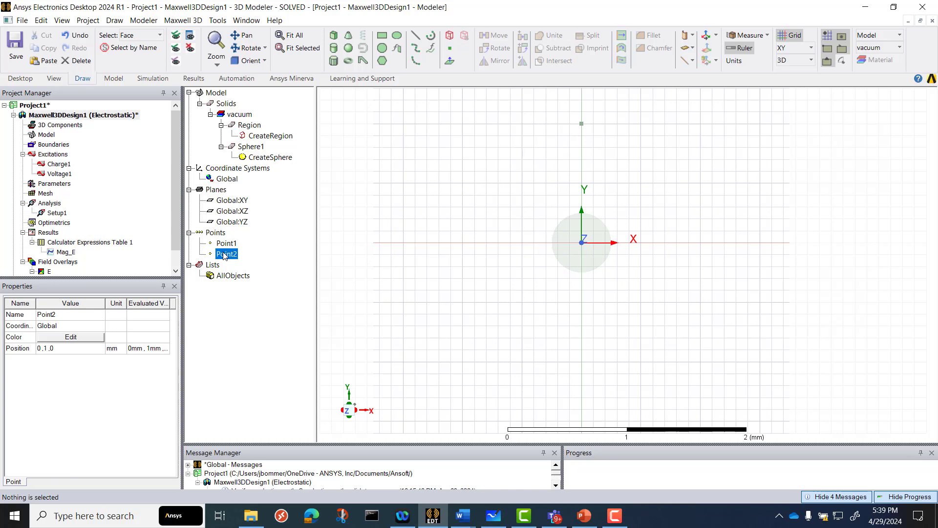
Create a fields data table report of Mag_E for Setup1 : LastAdaptive with Point2 as the geometry
{"action": "left_click", "coordinate": [192, 79]}
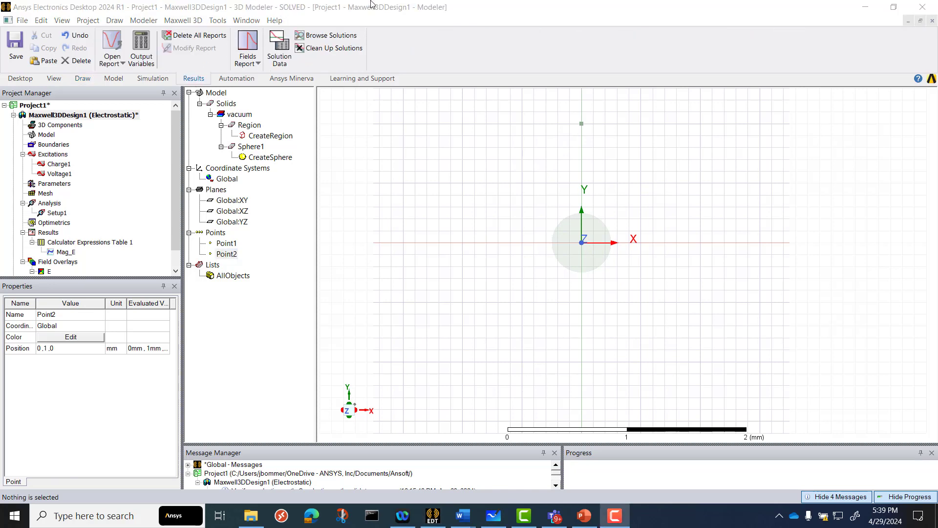
{"action": "left_click", "coordinate": [247, 53]}
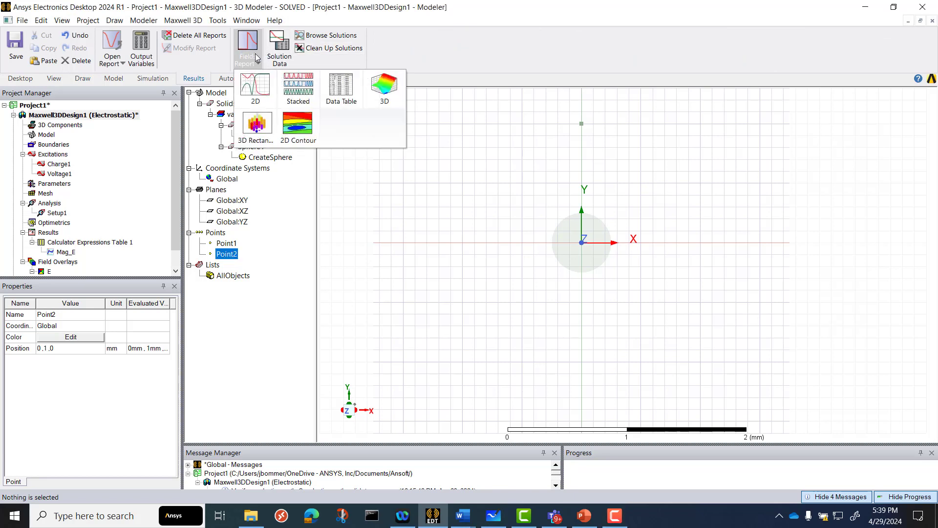
{"action": "left_click", "coordinate": [350, 88]}
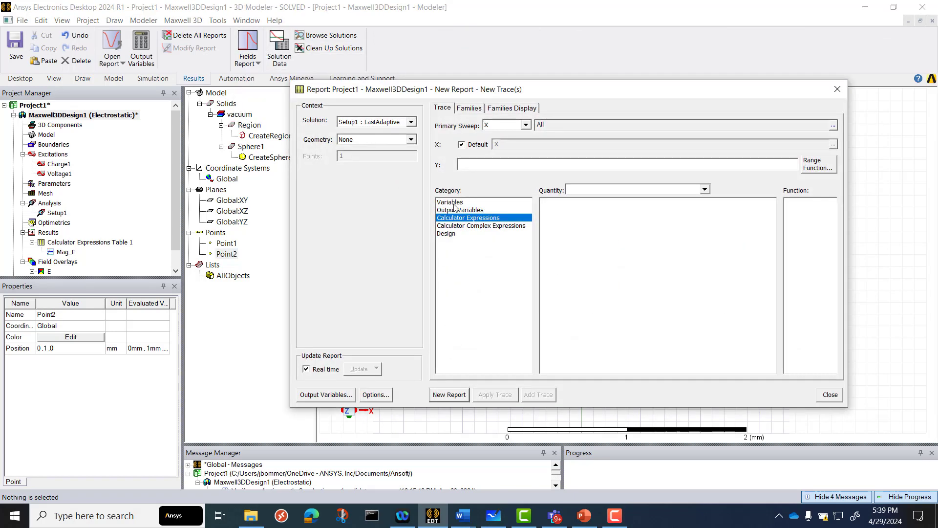
{"action": "left_click", "coordinate": [376, 140]}
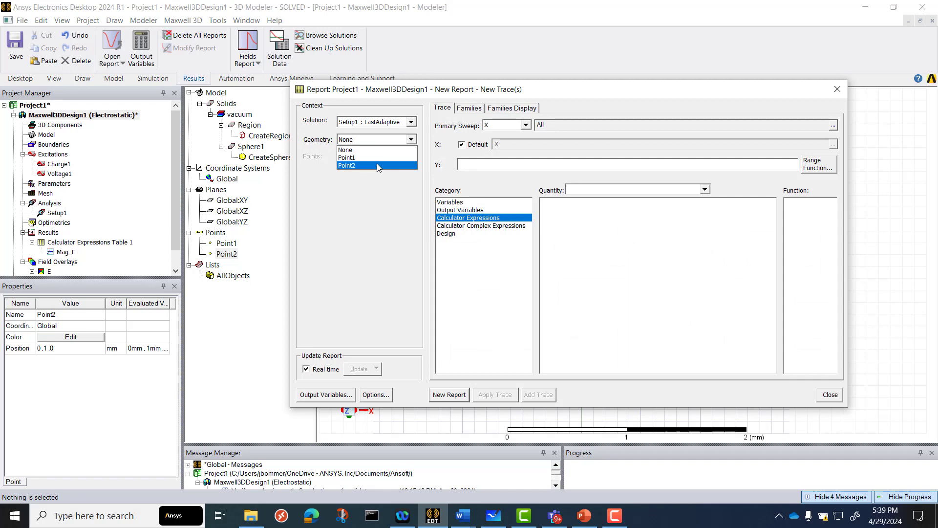
{"action": "left_click", "coordinate": [377, 163]}
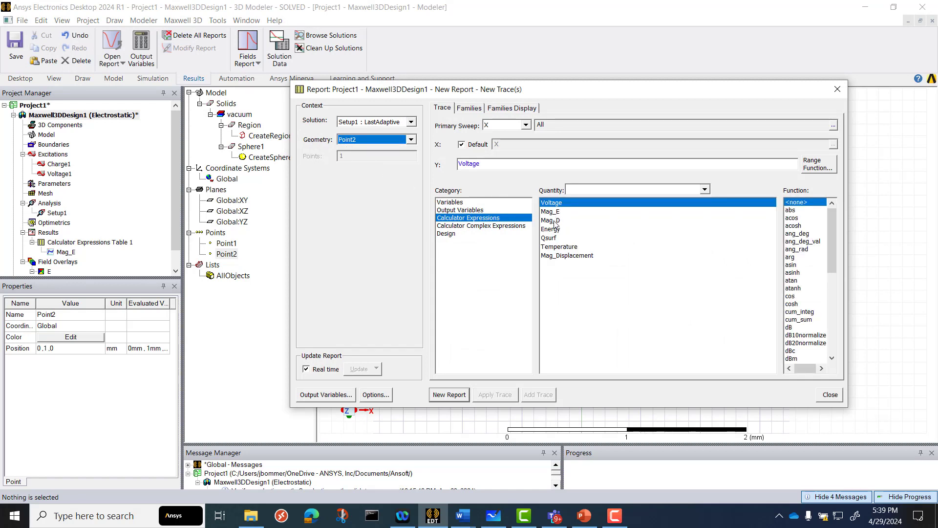
{"action": "left_click", "coordinate": [554, 212]}
{"action": "left_click", "coordinate": [452, 396]}
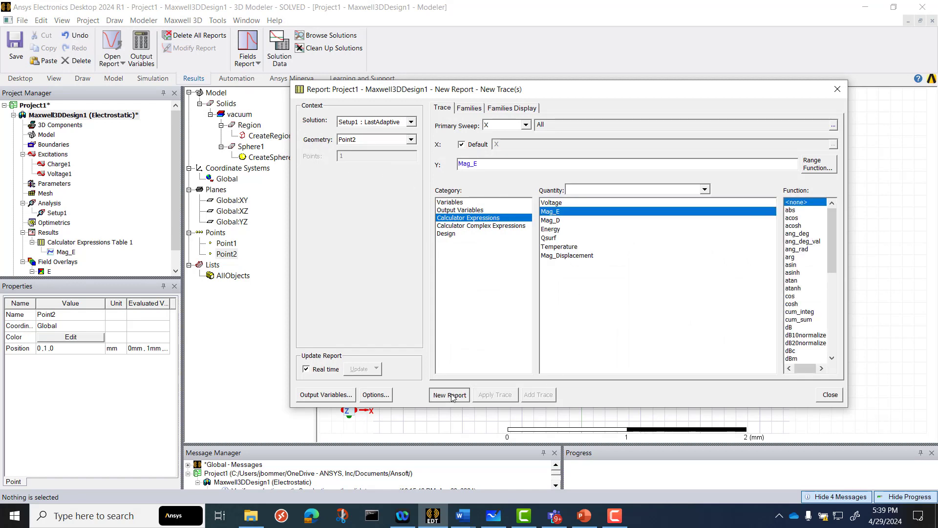
{"action": "left_click", "coordinate": [830, 395]}
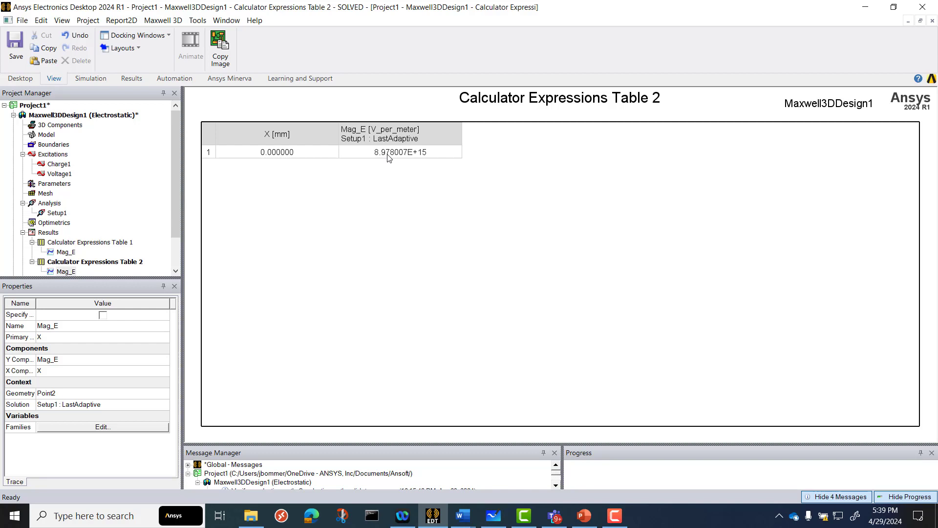
Compare the Mag_E values in Calculator Expressions Table 1 and Calculator Expressions Table 2
{"action": "scroll", "coordinate": [110, 239], "scroll_direction": "down", "scroll_amount": 1}
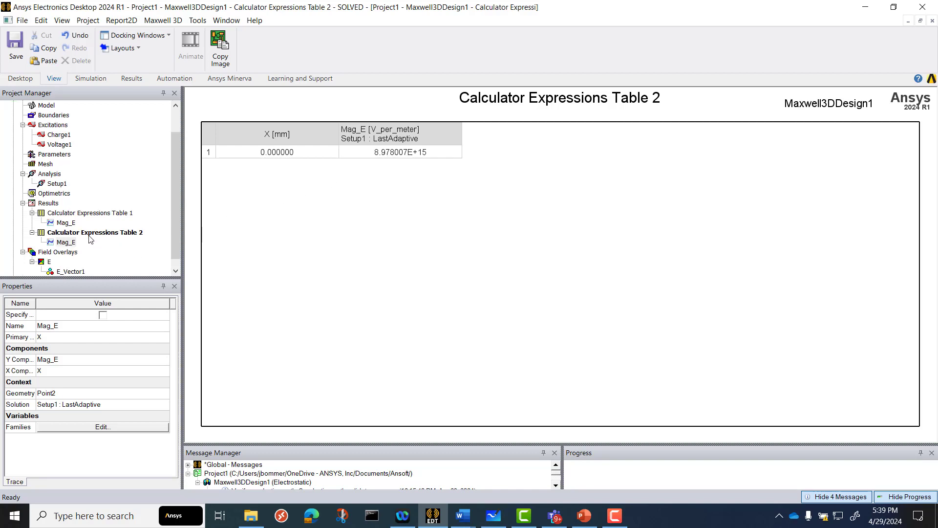
{"action": "left_click", "coordinate": [66, 213]}
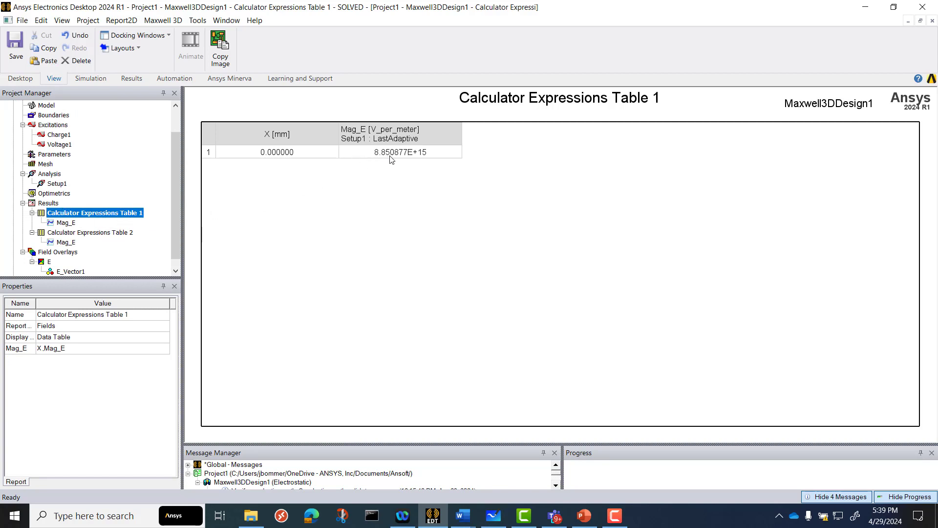
{"action": "left_click", "coordinate": [94, 232]}
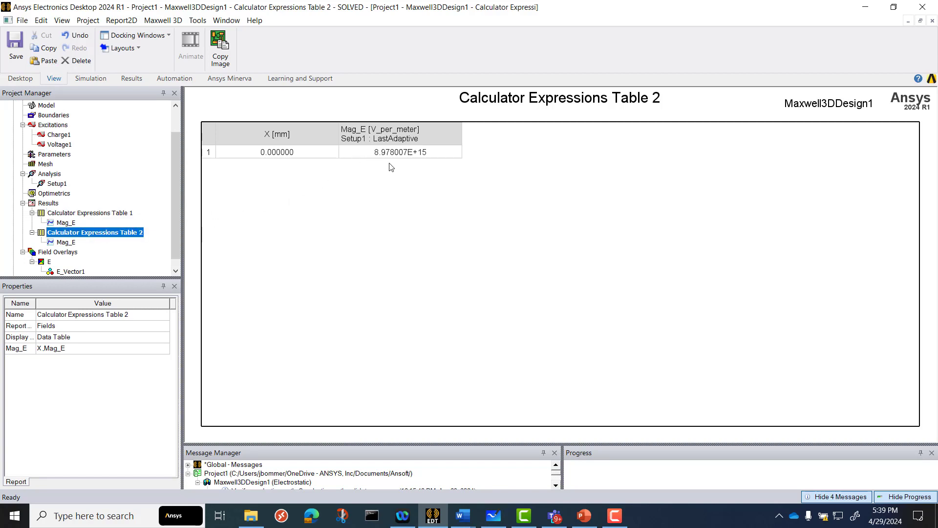